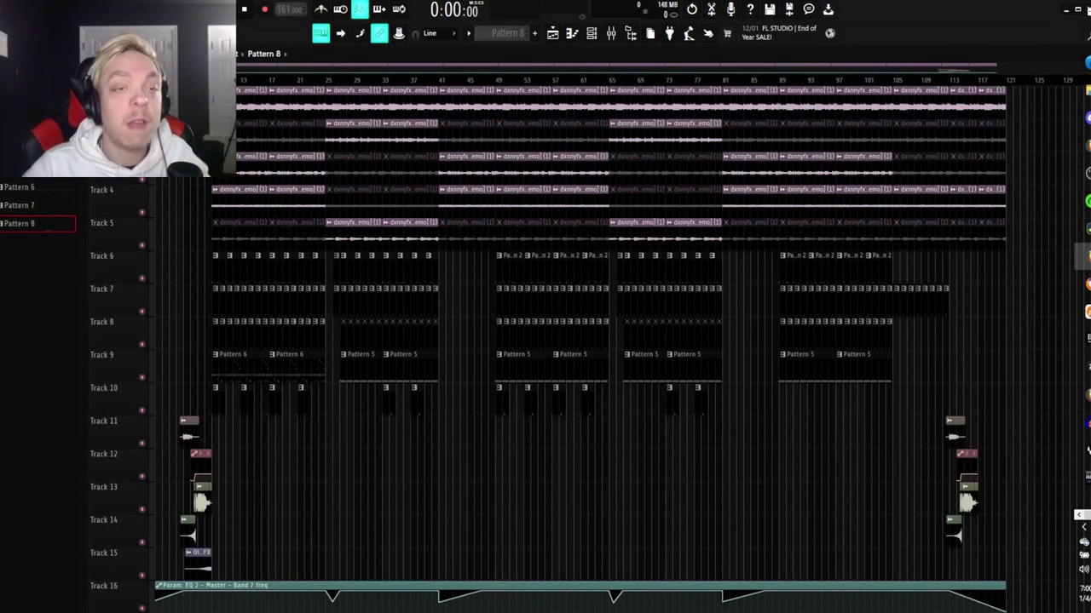
- Check the audio settings from the general options, then close them
{"action": "key", "text": "alt+o"}
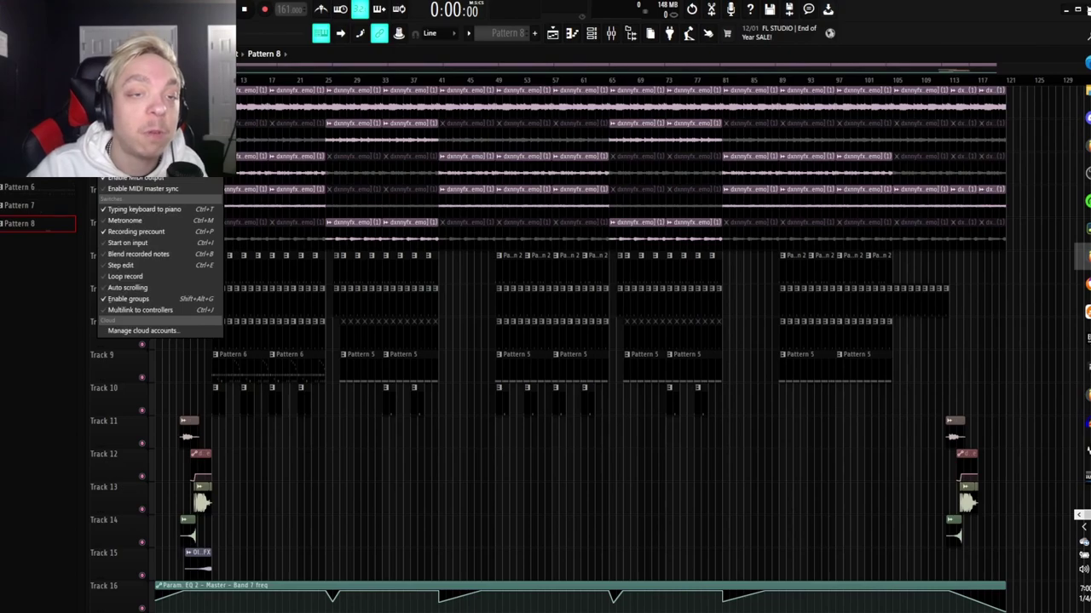
{"action": "key", "text": "F10"}
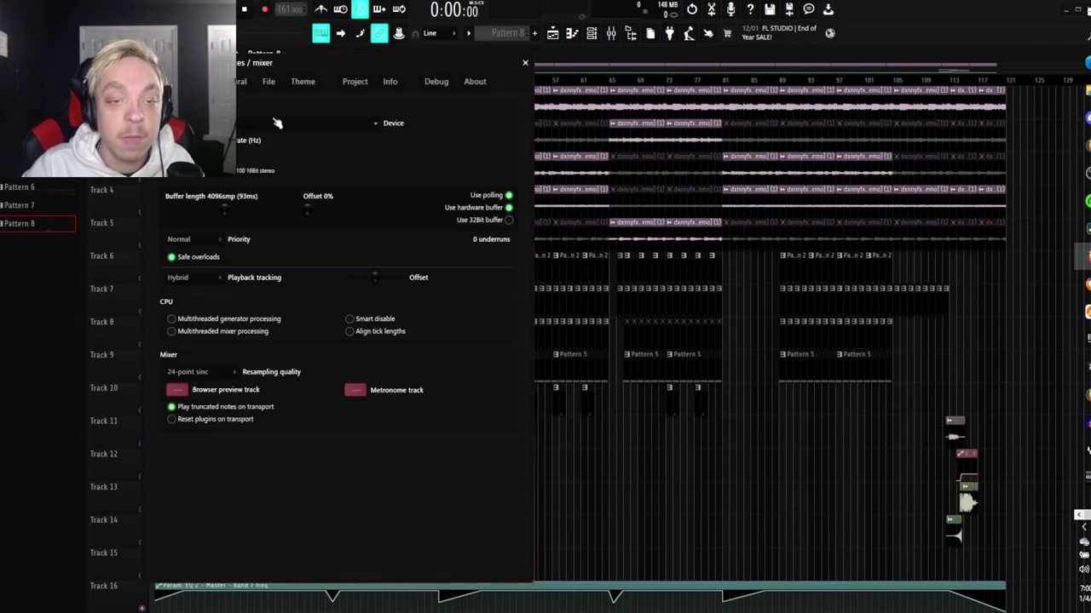
{"action": "left_click", "coordinate": [526, 62]}
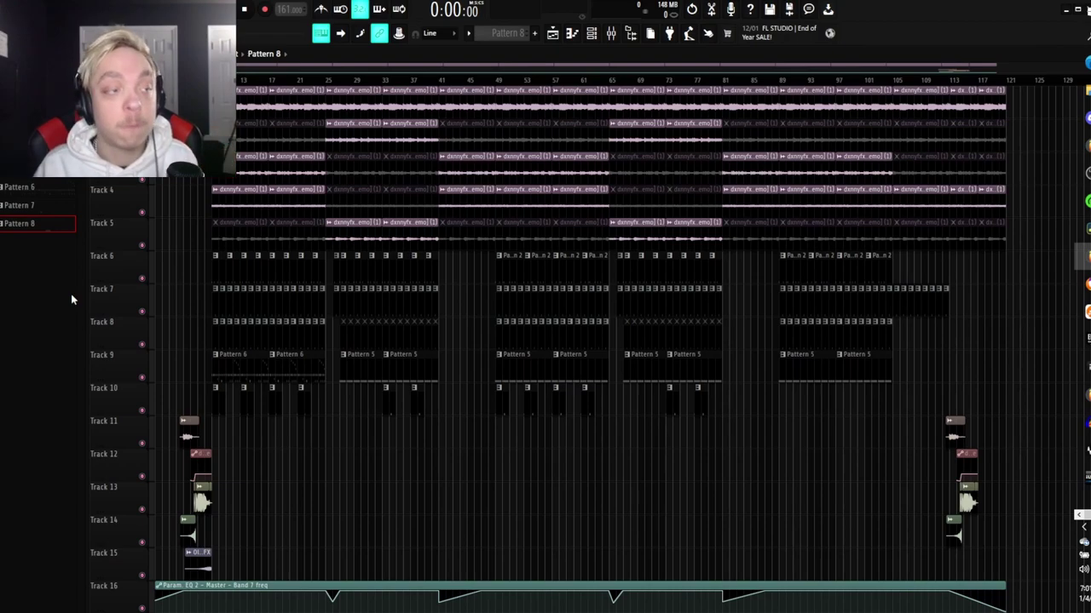
- Solo Track 5 and unmute Tracks 4 to 1 so only the guitar loop plays
{"action": "right_click", "coordinate": [145, 247]}
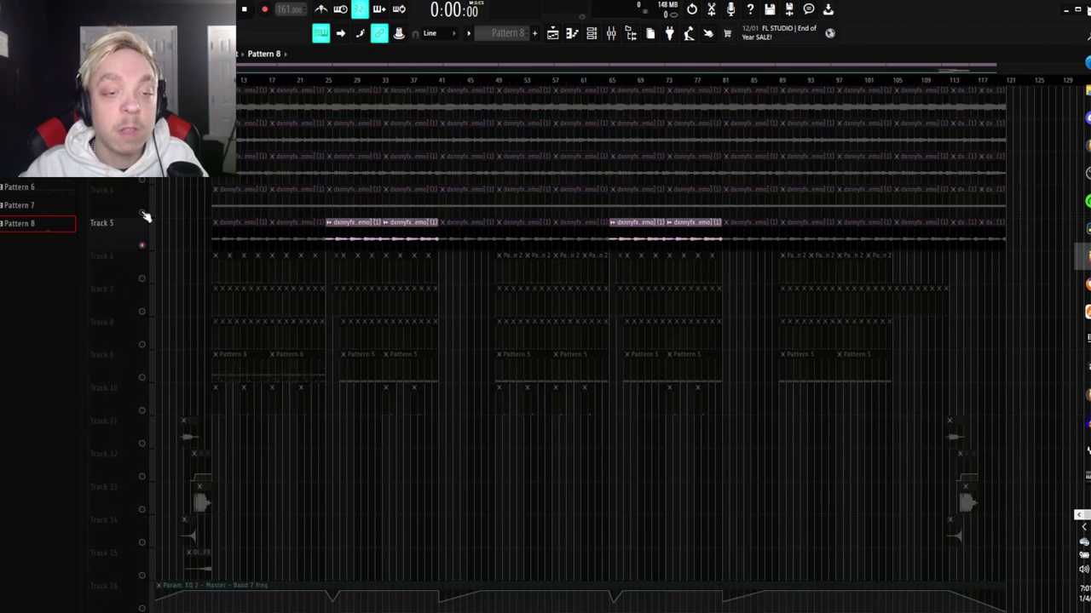
{"action": "left_click", "coordinate": [143, 213]}
{"action": "left_click", "coordinate": [143, 181]}
{"action": "left_click", "coordinate": [143, 147]}
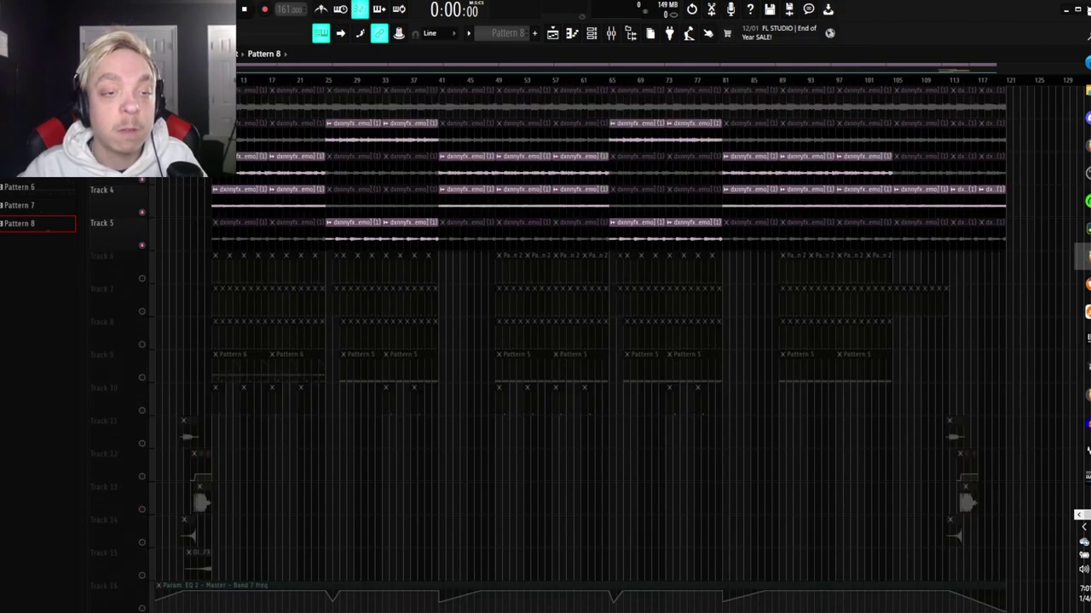
{"action": "left_click", "coordinate": [143, 114]}
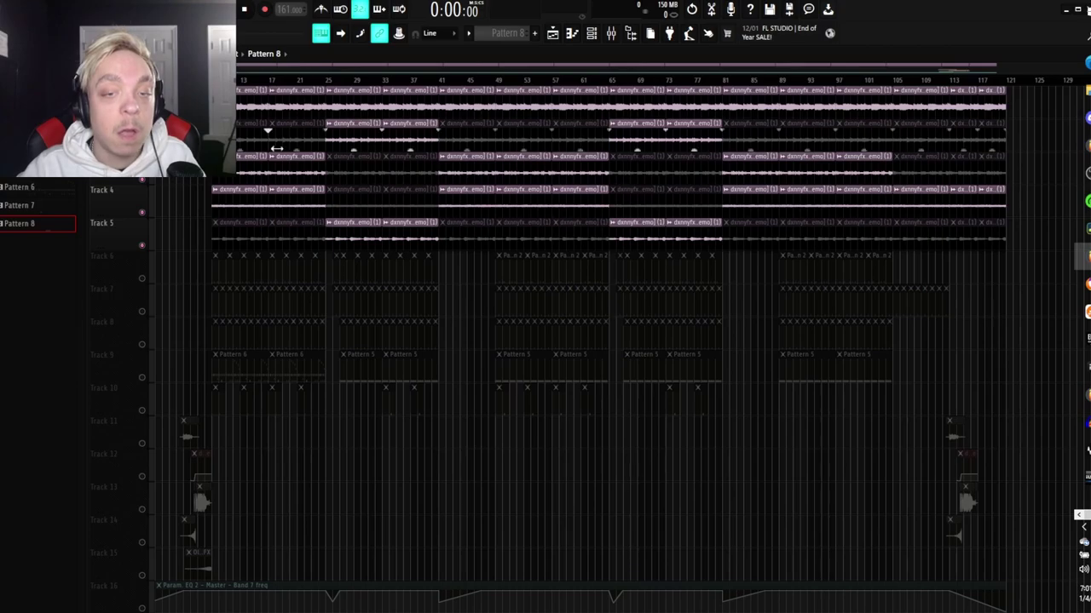
{"action": "scroll", "coordinate": [275, 151], "scroll_direction": "up", "scroll_amount": 5}
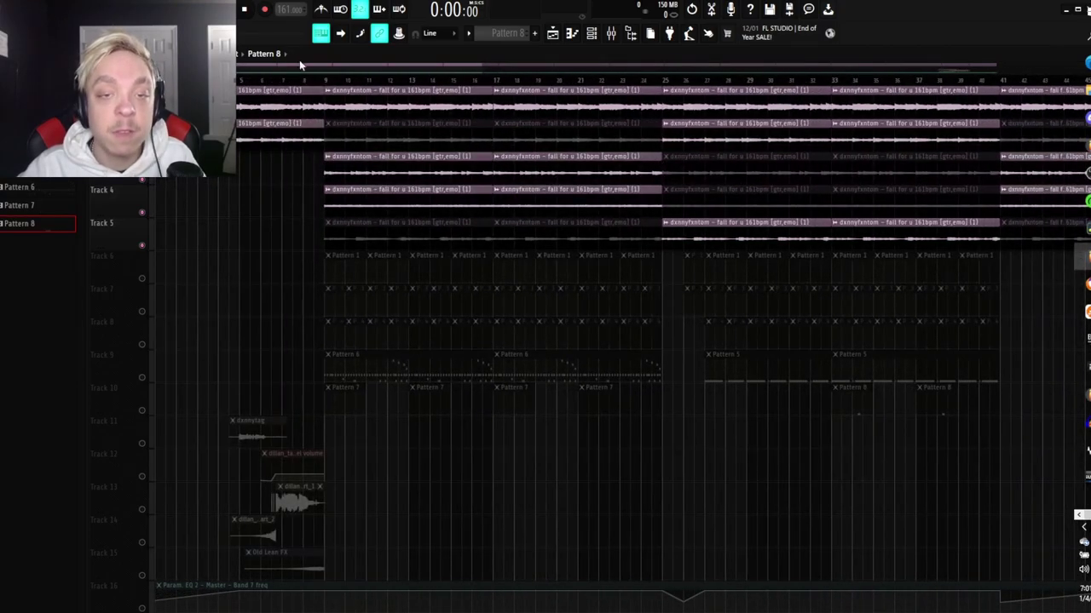
- Play the guitar loop from bar 9, then from just before bar 25, and stop
{"action": "left_click", "coordinate": [322, 81]}
{"action": "key", "text": "space"}
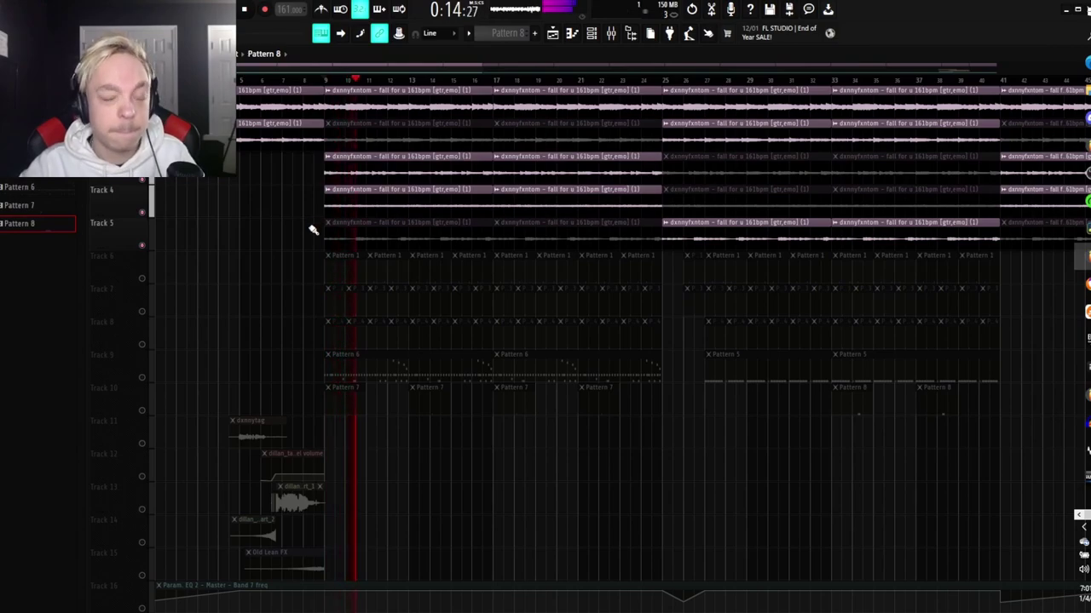
{"action": "scroll", "coordinate": [267, 409], "scroll_direction": "right", "scroll_amount": 3}
{"action": "scroll", "coordinate": [267, 409], "scroll_direction": "down", "scroll_amount": 3}
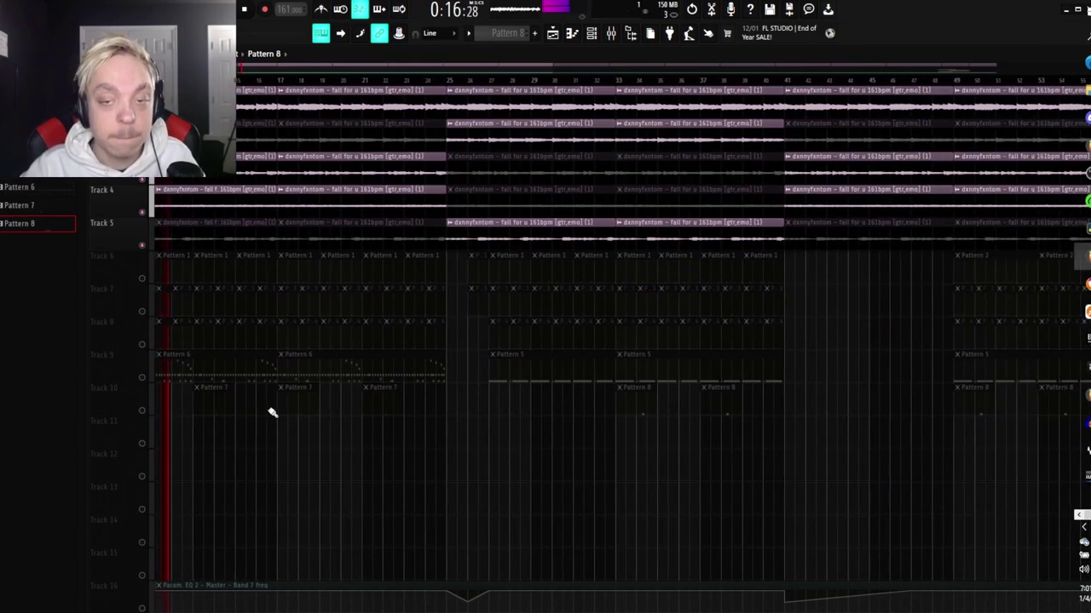
{"action": "scroll", "coordinate": [352, 294], "scroll_direction": "left", "scroll_amount": 4}
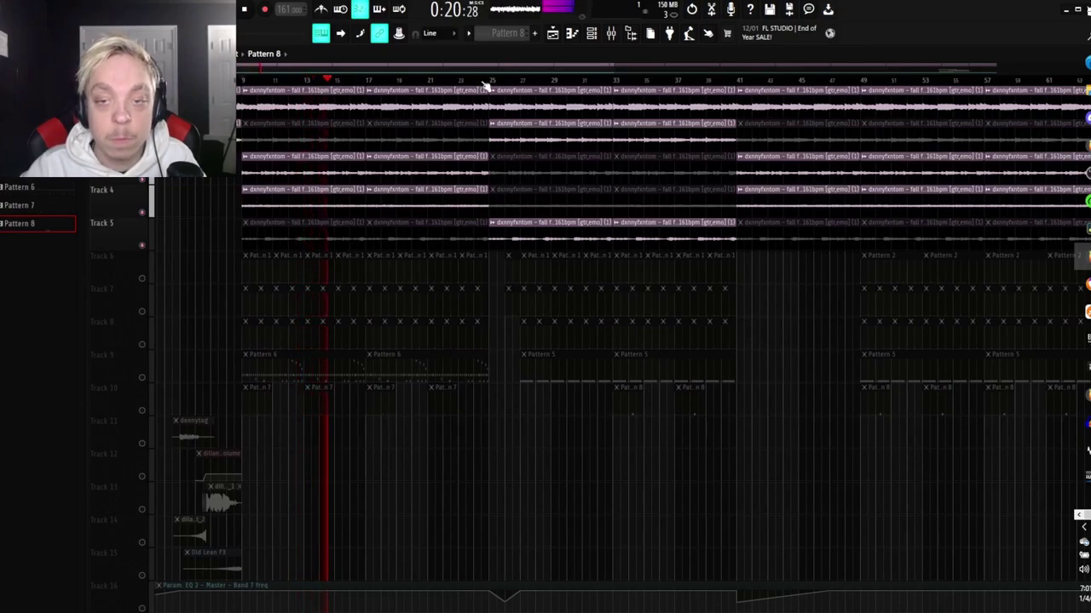
{"action": "left_click", "coordinate": [489, 80]}
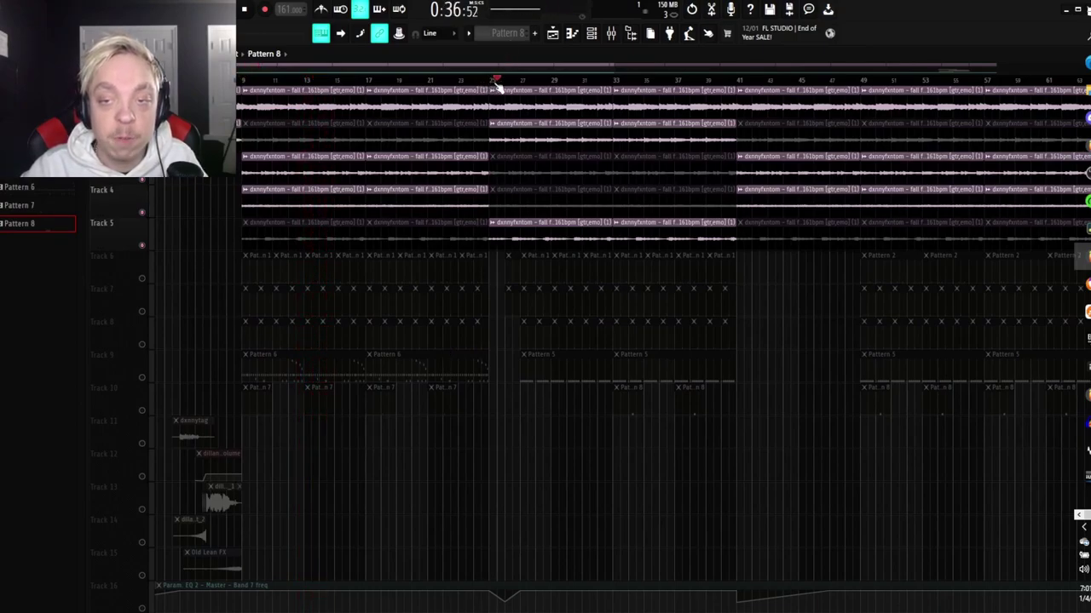
{"action": "left_click", "coordinate": [481, 81]}
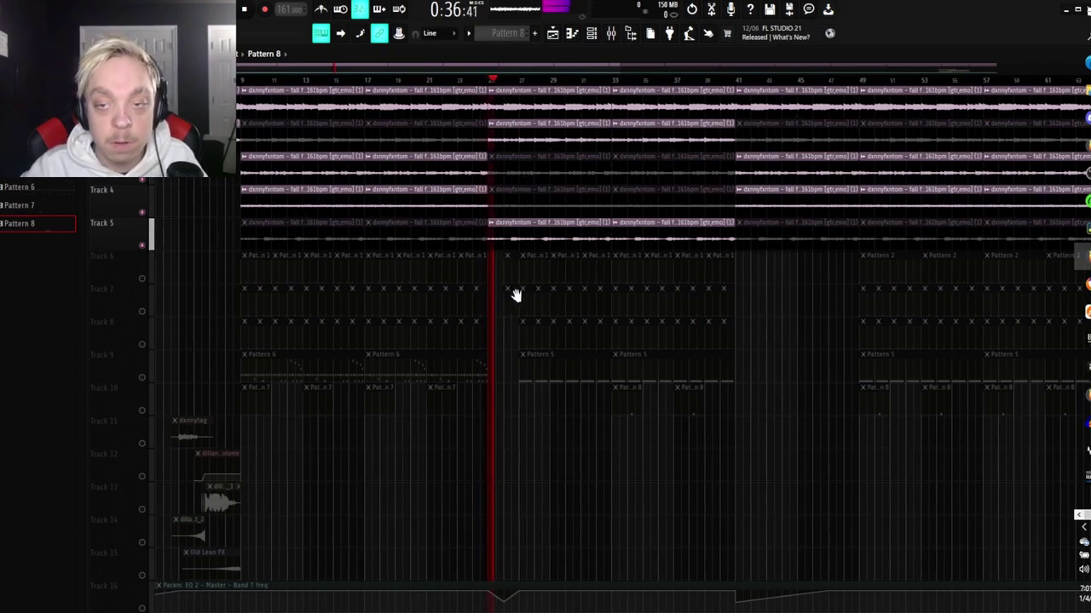
{"action": "scroll", "coordinate": [394, 320], "scroll_direction": "right", "scroll_amount": 3}
{"action": "scroll", "coordinate": [407, 294], "scroll_direction": "down", "scroll_amount": 3}
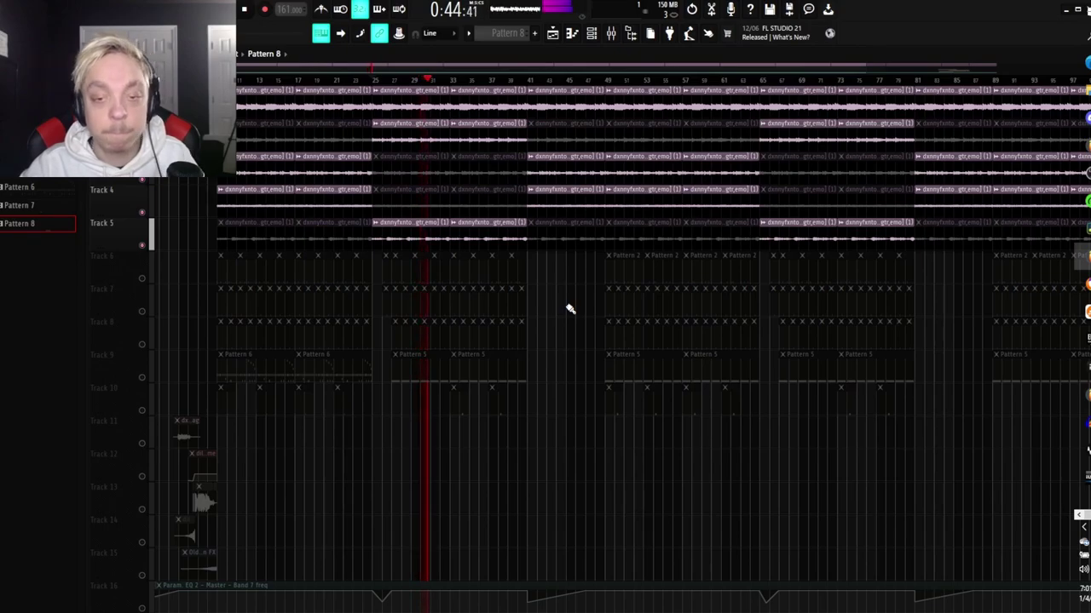
{"action": "key", "text": "space"}
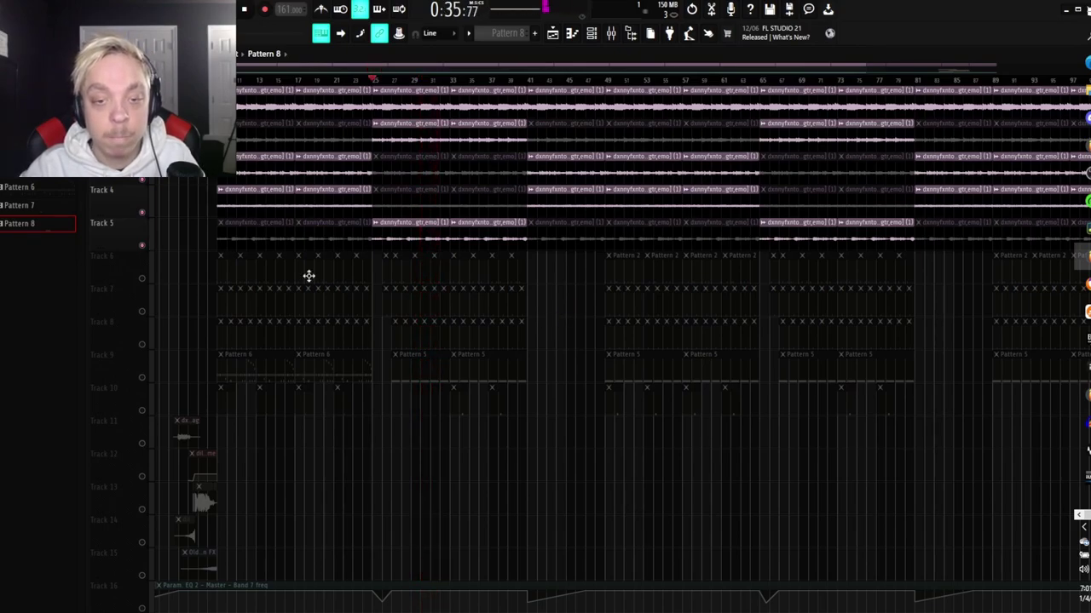
- Open Pattern 1's kick notes, four C5 hits, in the piano roll and stop playback
{"action": "scroll", "coordinate": [181, 246], "scroll_direction": "down", "scroll_amount": 1}
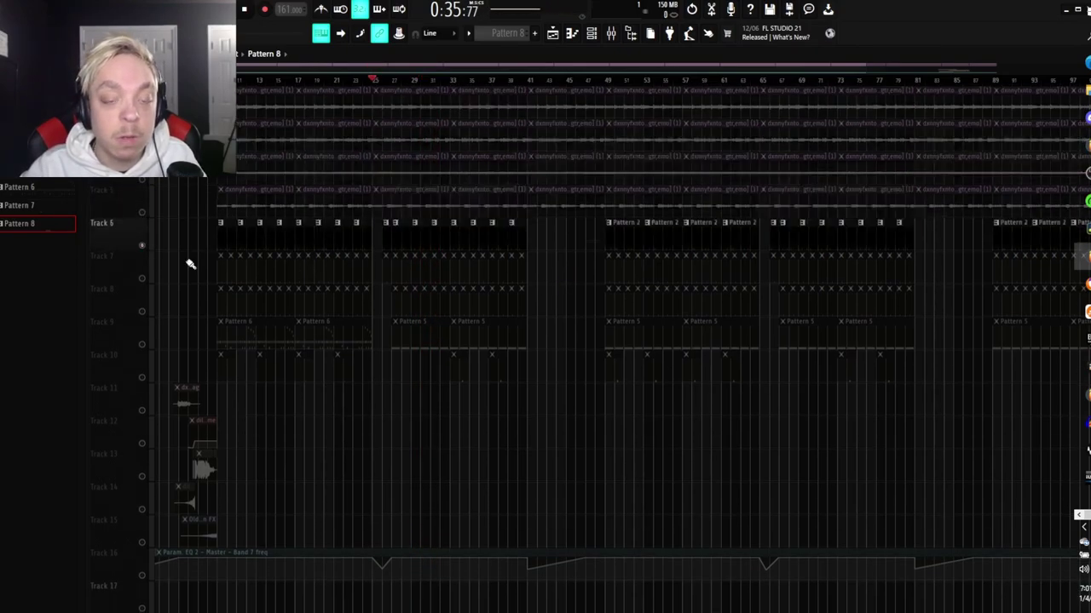
{"action": "scroll", "coordinate": [190, 261], "scroll_direction": "up", "scroll_amount": 2}
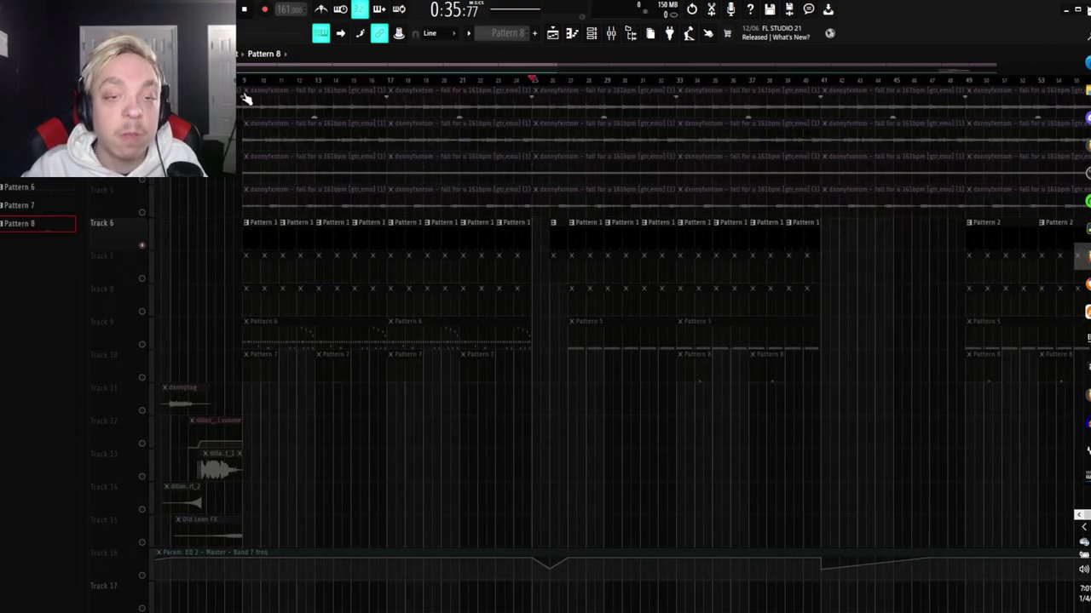
{"action": "scroll", "coordinate": [246, 245], "scroll_direction": "up", "scroll_amount": 3}
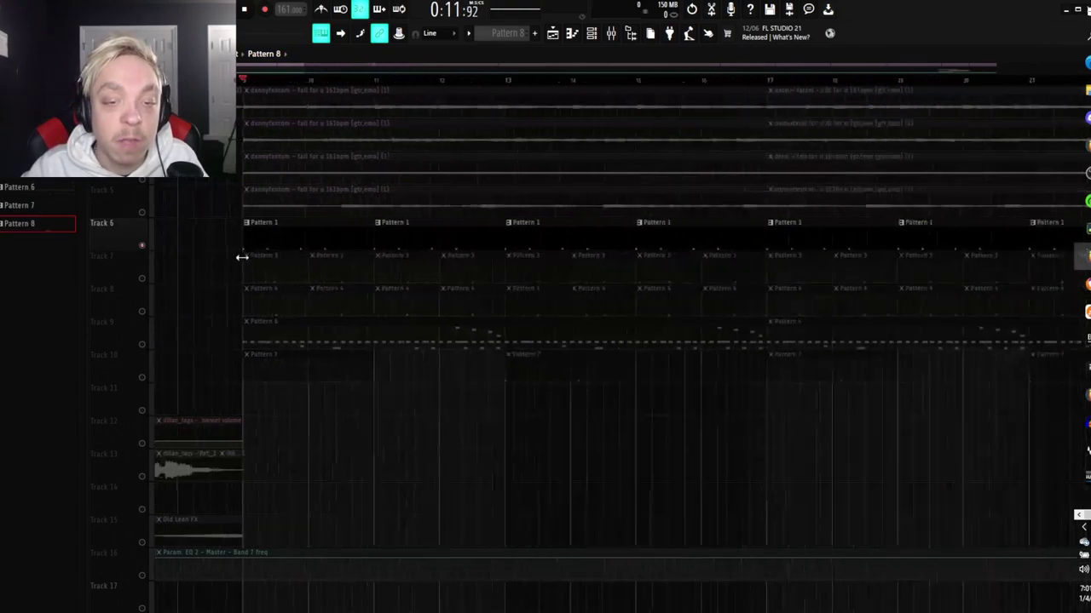
{"action": "double_click", "coordinate": [344, 245]}
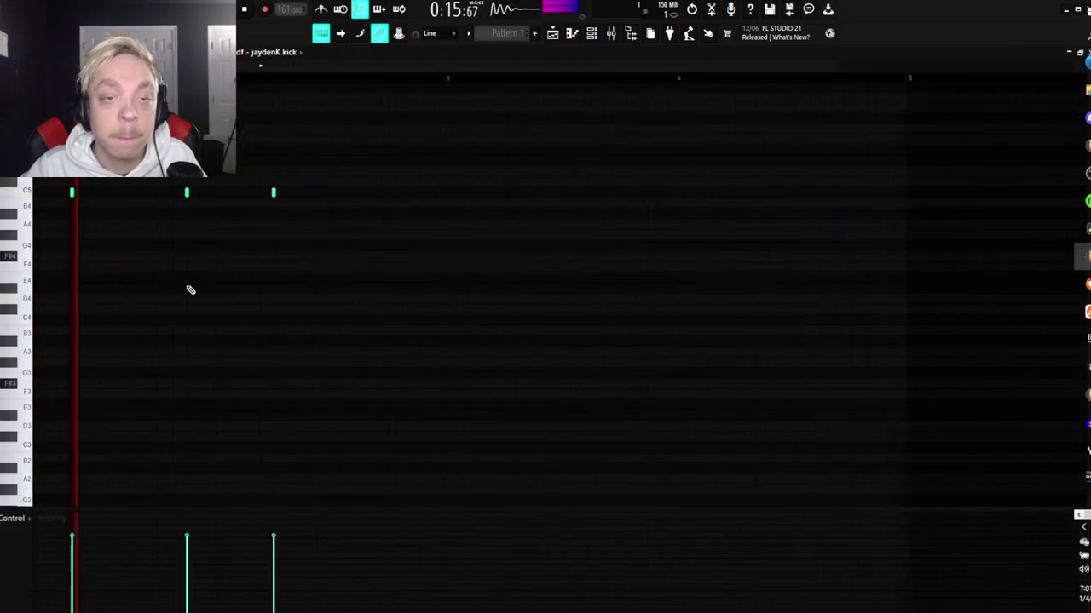
{"action": "key", "text": "space"}
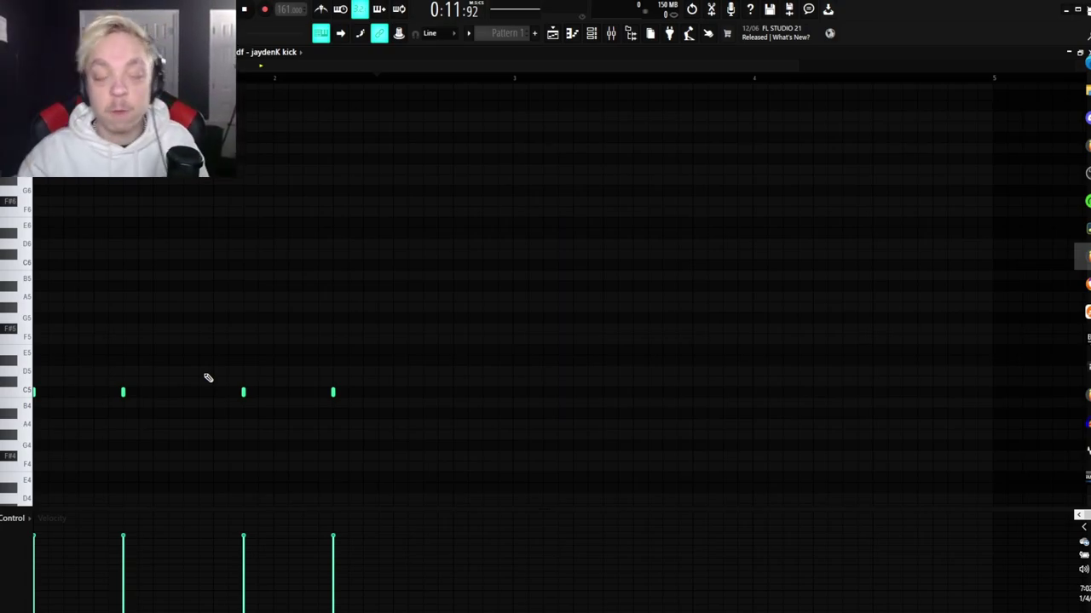
{"action": "scroll", "coordinate": [511, 414], "scroll_direction": "up", "scroll_amount": 2}
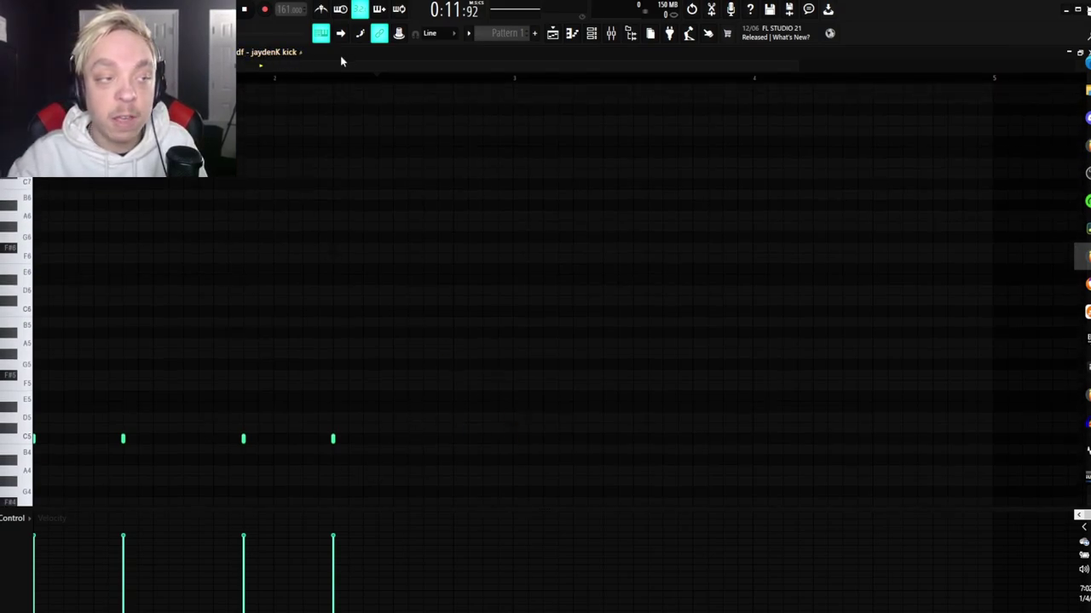
- Close the Edge browser window and the kick piano roll, returning to the FL Studio playlist
{"action": "left_click", "coordinate": [1084, 60]}
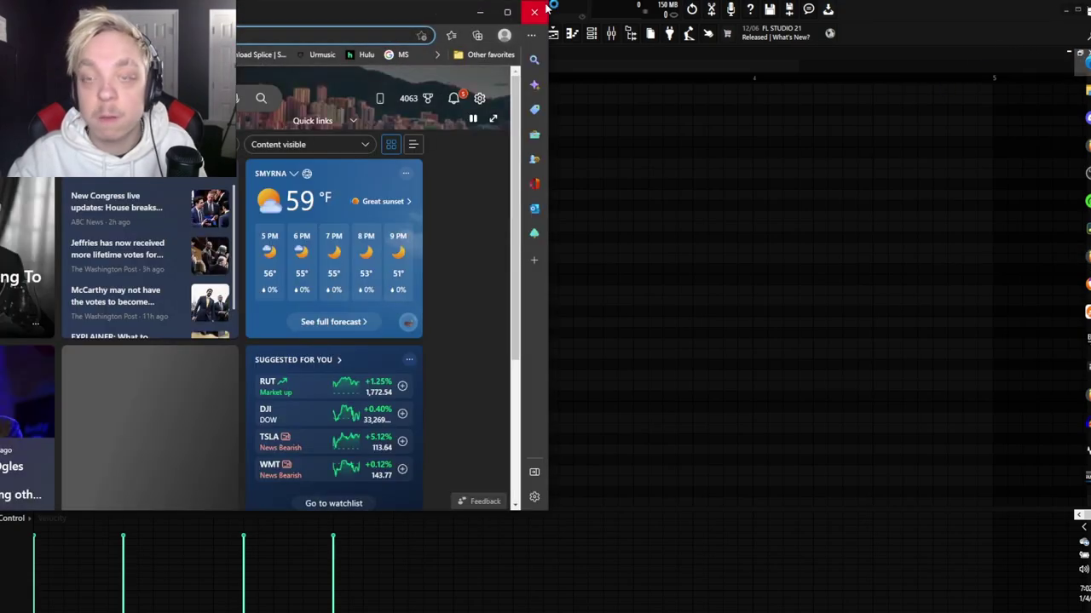
{"action": "left_click", "coordinate": [545, 8]}
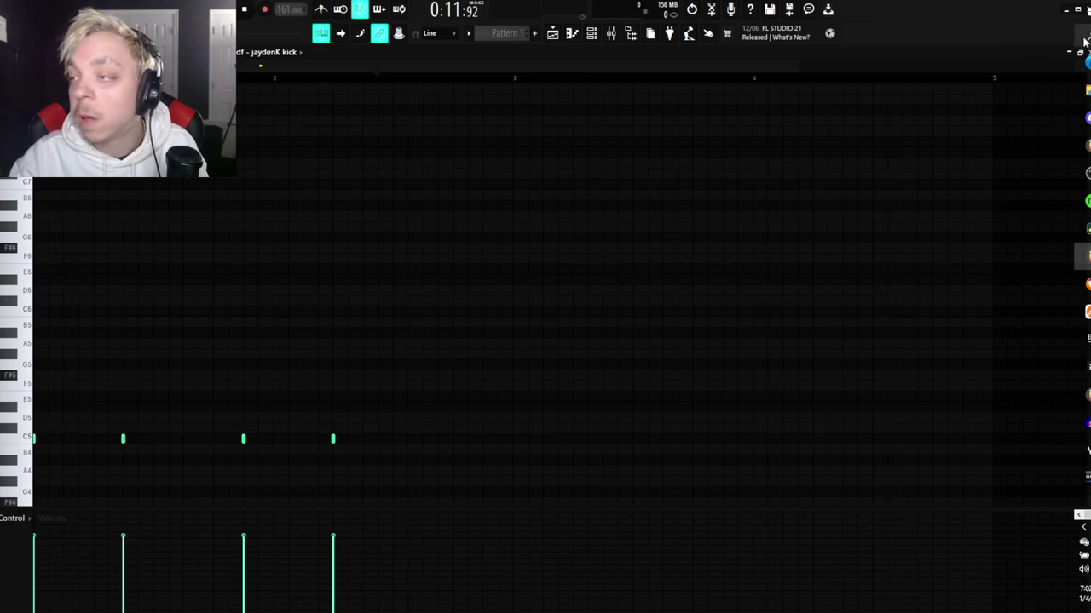
{"action": "left_click_drag", "start_coordinate": [1028, 11], "coordinate": [884, 17]}
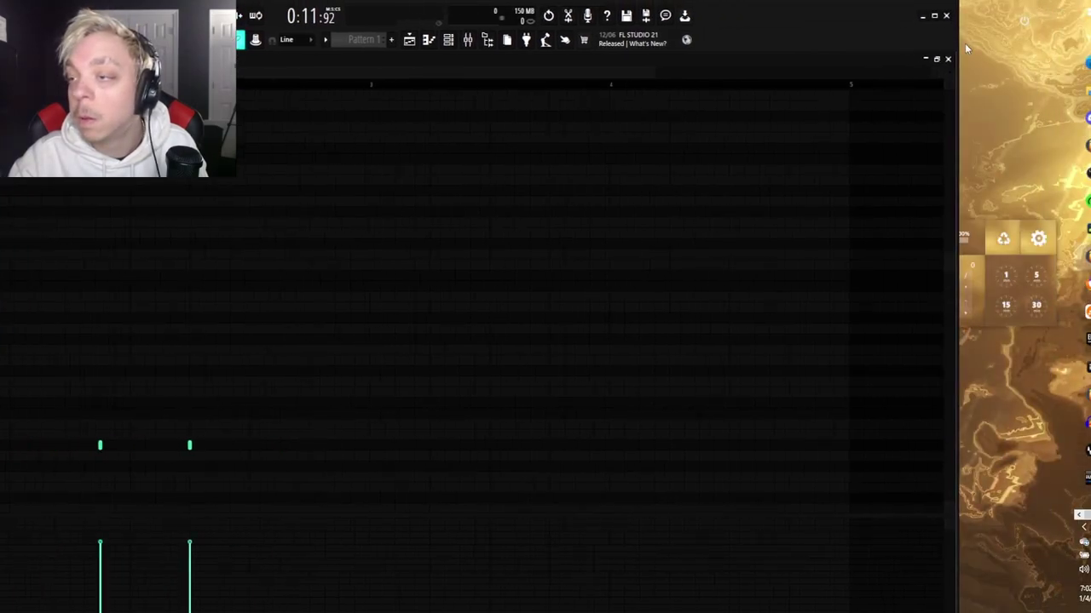
{"action": "left_click", "coordinate": [947, 59]}
{"action": "left_click_drag", "start_coordinate": [786, 20], "coordinate": [908, 9]}
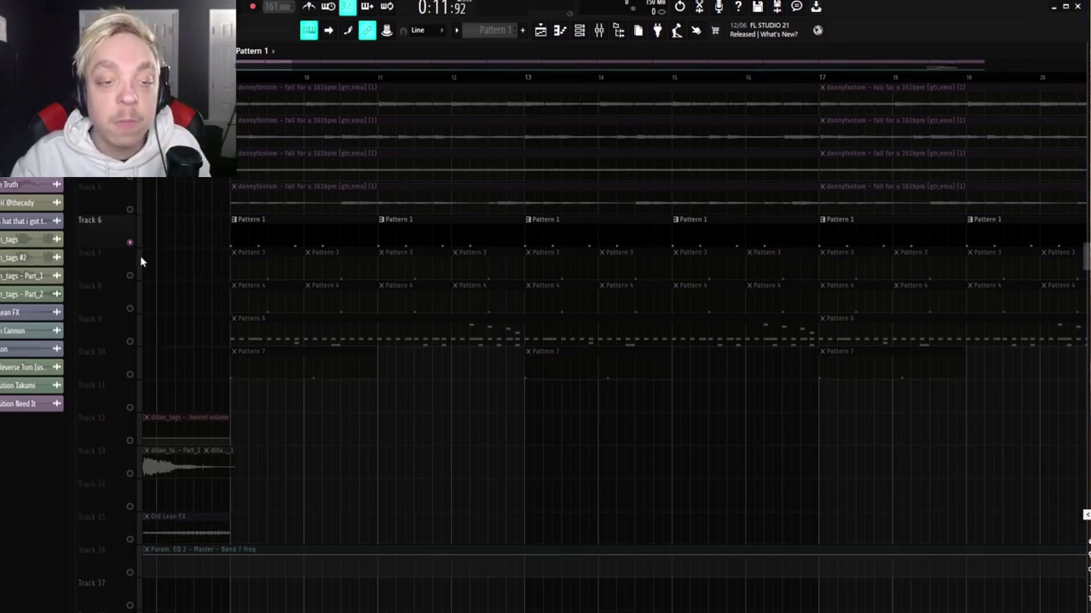
- Play the song and inspect Track 7's Pattern 3 notes
{"action": "left_click", "coordinate": [130, 276]}
{"action": "key", "text": "space"}
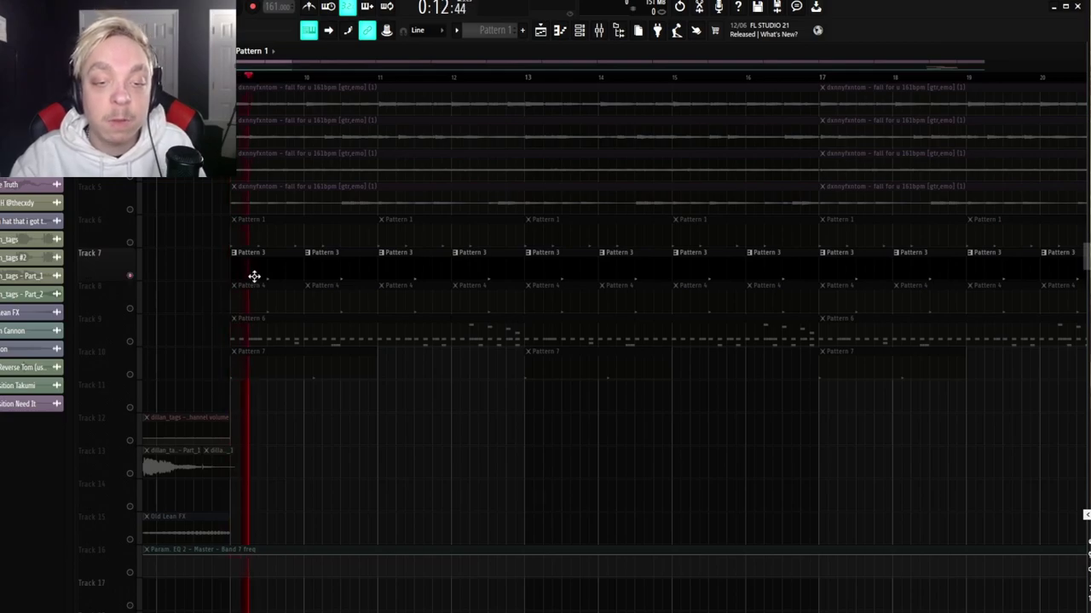
{"action": "double_click", "coordinate": [254, 275]}
{"action": "scroll", "coordinate": [207, 275], "scroll_direction": "down", "scroll_amount": 4}
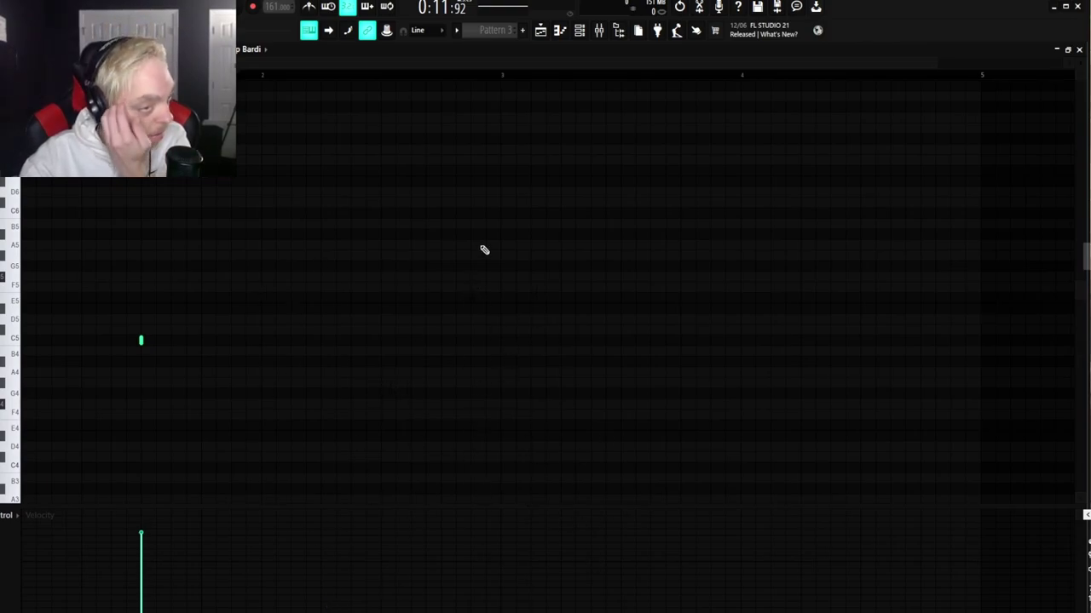
{"action": "left_click", "coordinate": [1079, 49]}
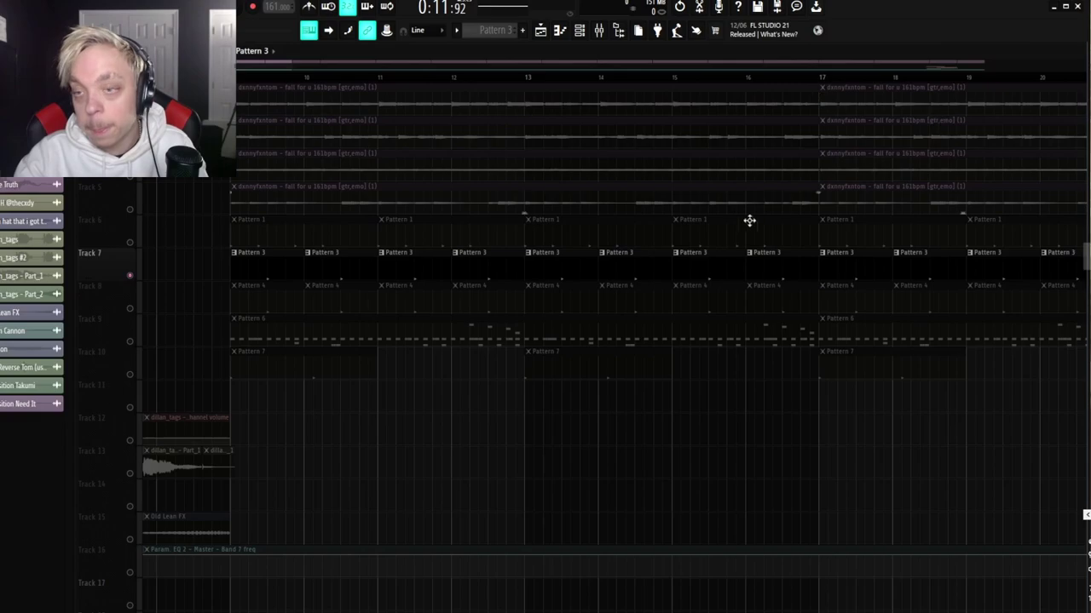
- Solo Track 8 and review its single-note Pattern 4 in the piano roll
{"action": "left_click", "coordinate": [133, 311]}
{"action": "key", "text": "space"}
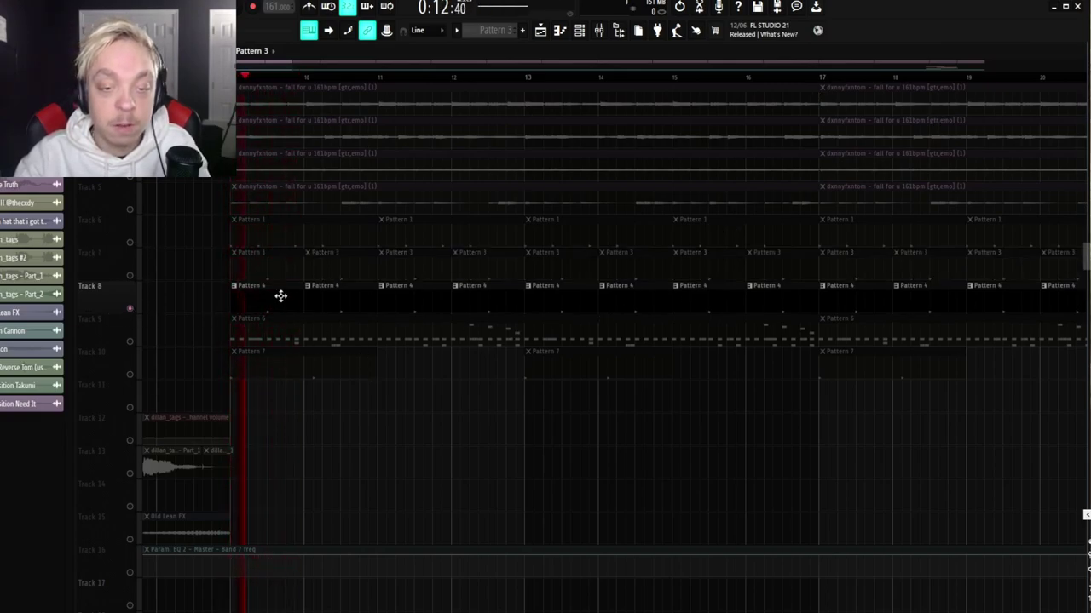
{"action": "double_click", "coordinate": [281, 297]}
{"action": "key", "text": "space"}
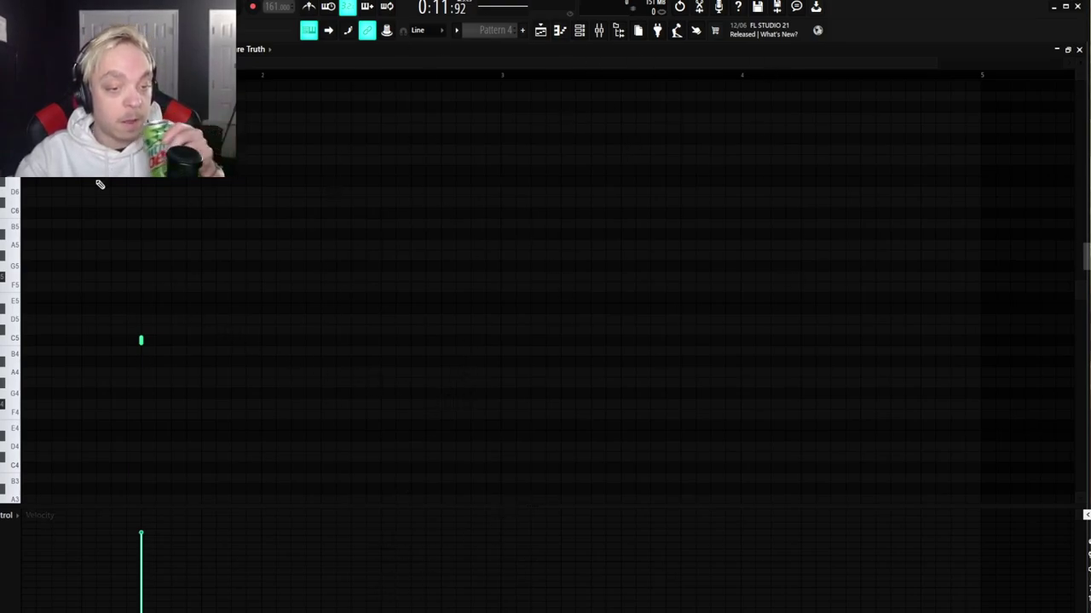
{"action": "left_click", "coordinate": [1079, 50]}
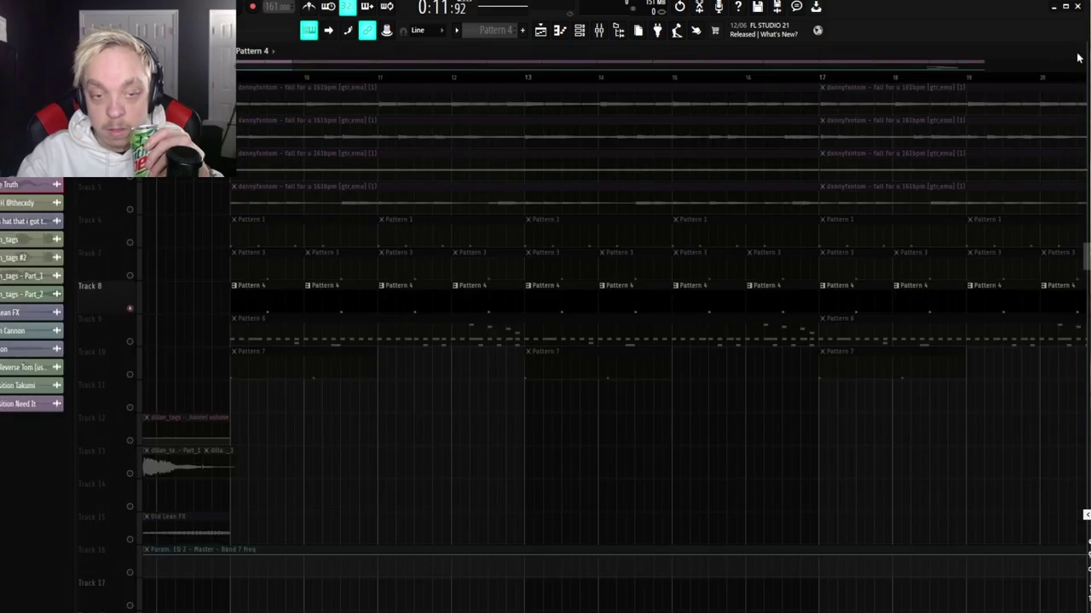
- Unmute Track 7 and play Patterns 3 and 4 together
{"action": "left_click", "coordinate": [130, 275]}
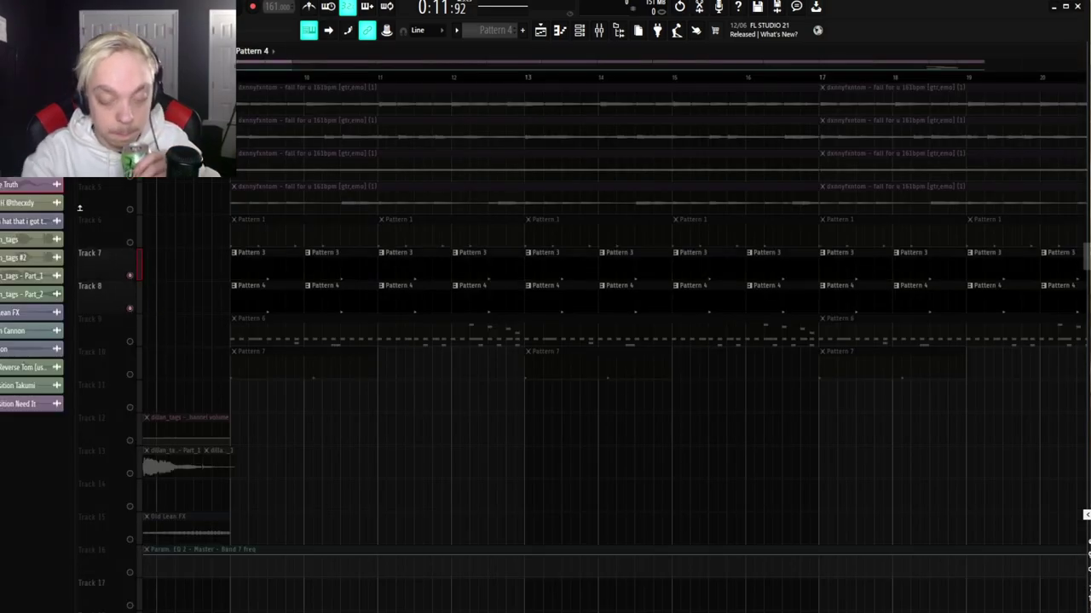
{"action": "key", "text": "space"}
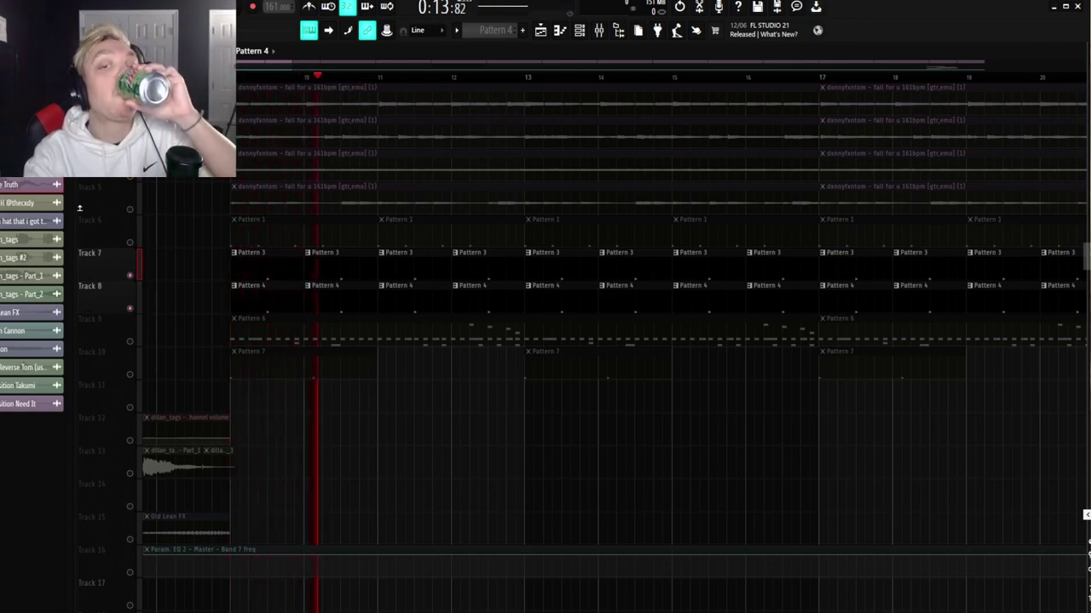
{"action": "key", "text": "space"}
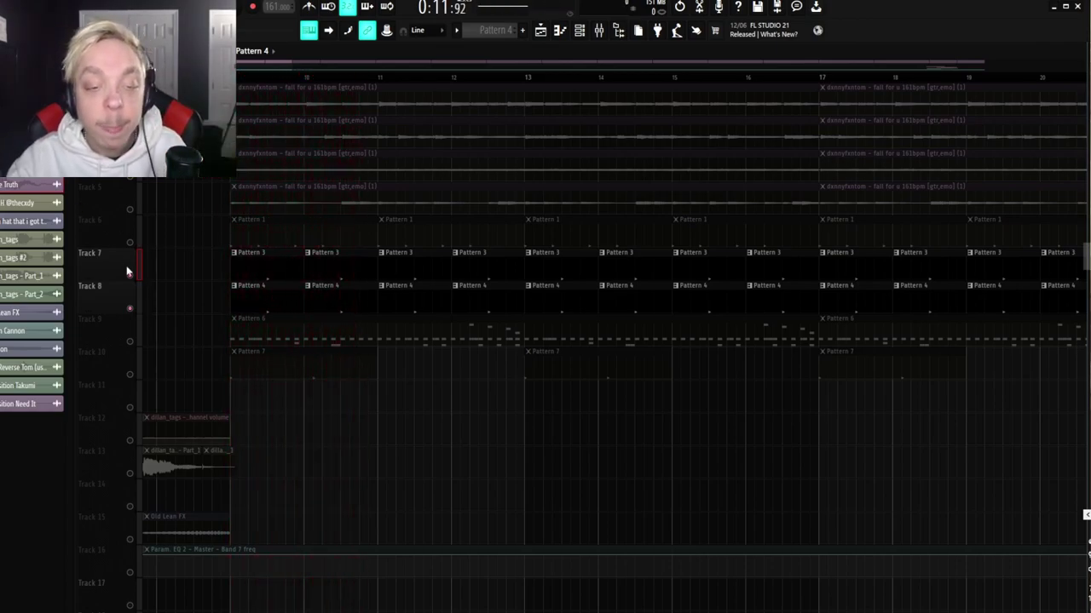
- Solo Track 9 and open Pattern 6's hi-hat notes: C5 hits, A4 accents, G5–E5 runs
{"action": "right_click", "coordinate": [132, 341]}
{"action": "double_click", "coordinate": [303, 317]}
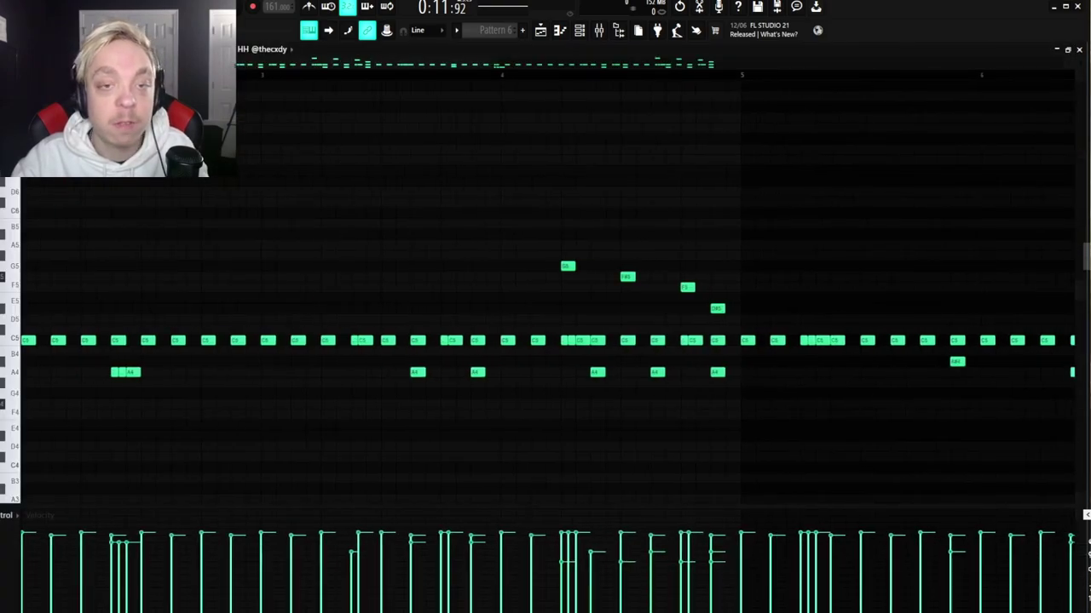
{"action": "scroll", "coordinate": [134, 309], "scroll_direction": "down", "scroll_amount": 3}
{"action": "scroll", "coordinate": [134, 309], "scroll_direction": "up", "scroll_amount": 3}
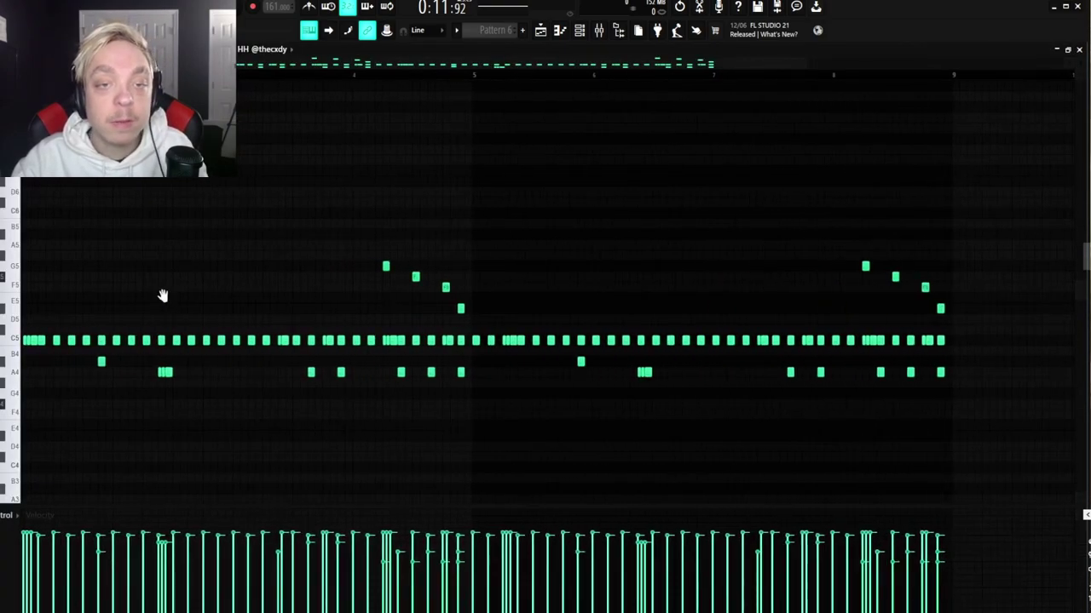
{"action": "scroll", "coordinate": [343, 293], "scroll_direction": "down", "scroll_amount": 1}
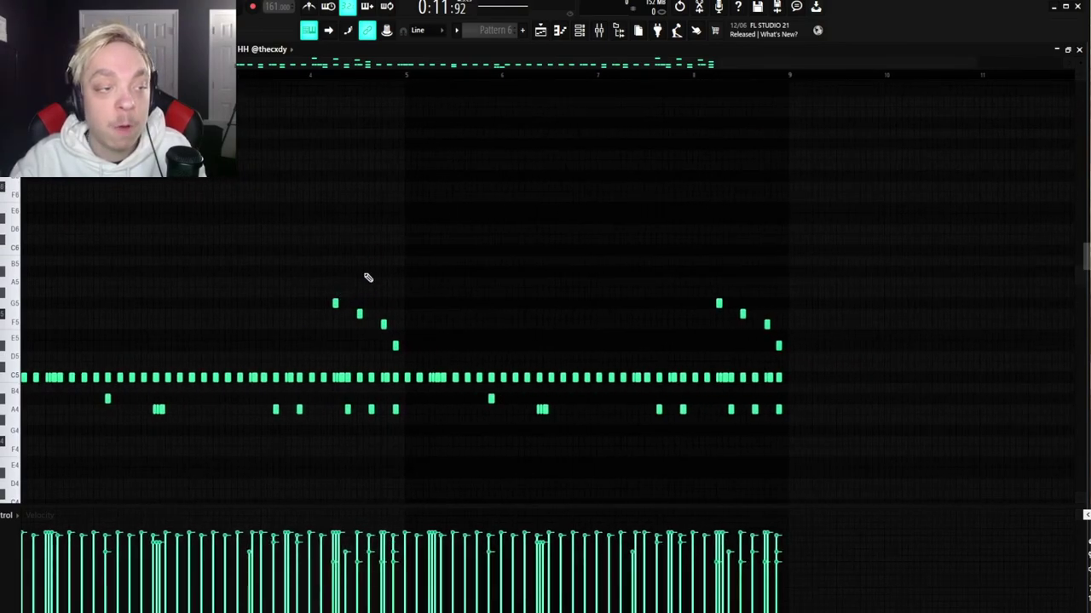
{"action": "scroll", "coordinate": [584, 307], "scroll_direction": "down", "scroll_amount": 3}
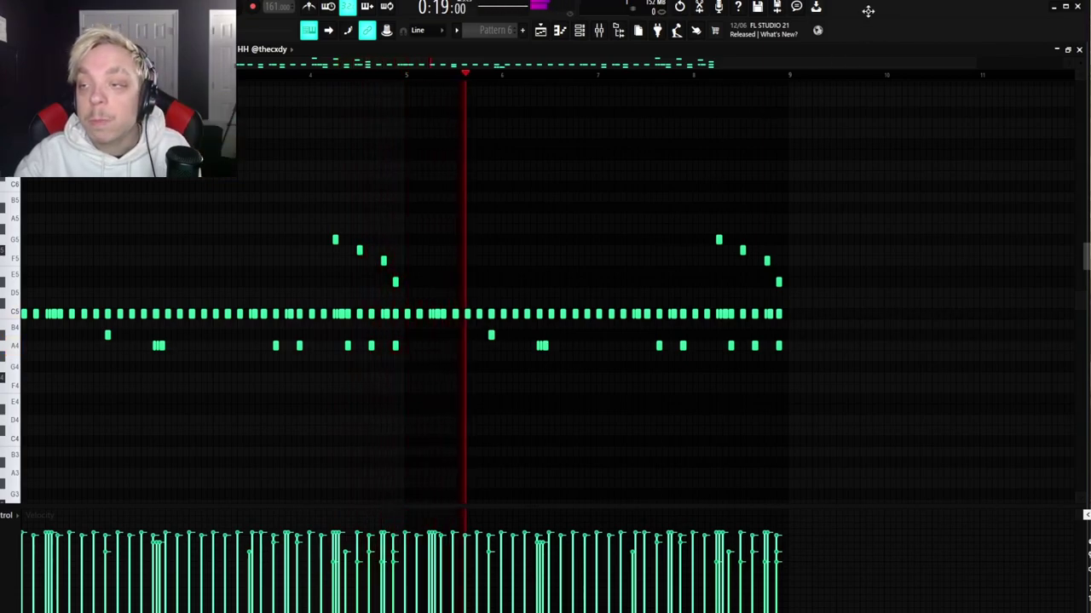
{"action": "left_click_drag", "start_coordinate": [867, 8], "coordinate": [869, 18]}
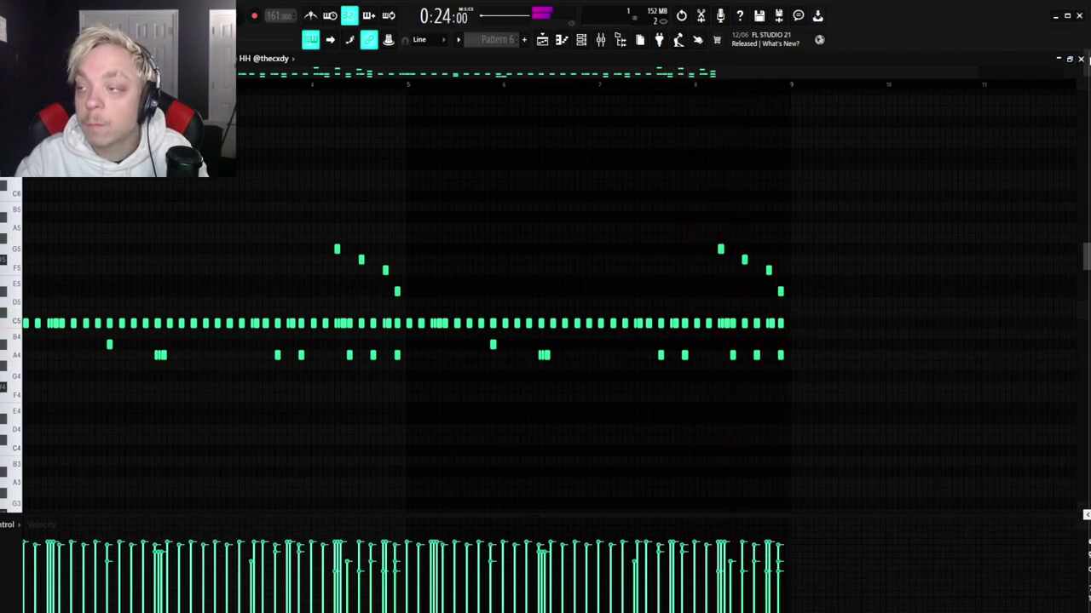
- Play Pattern 7 on Track 10, view its two C5 notes, and return to the playlist
{"action": "left_click", "coordinate": [1080, 59]}
{"action": "key", "text": "space"}
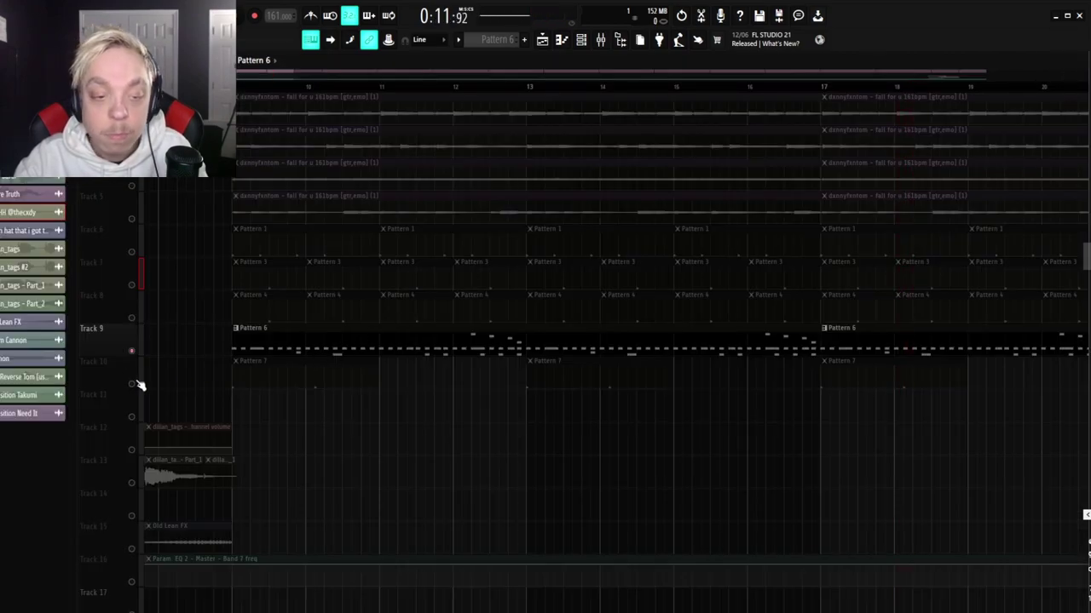
{"action": "left_click", "coordinate": [308, 376]}
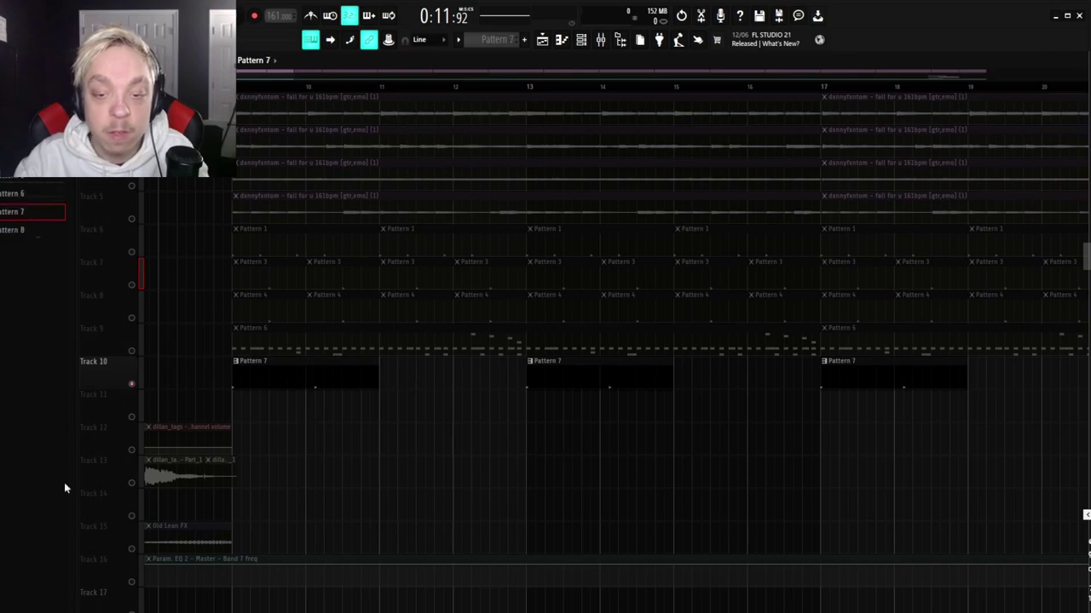
{"action": "key", "text": "space"}
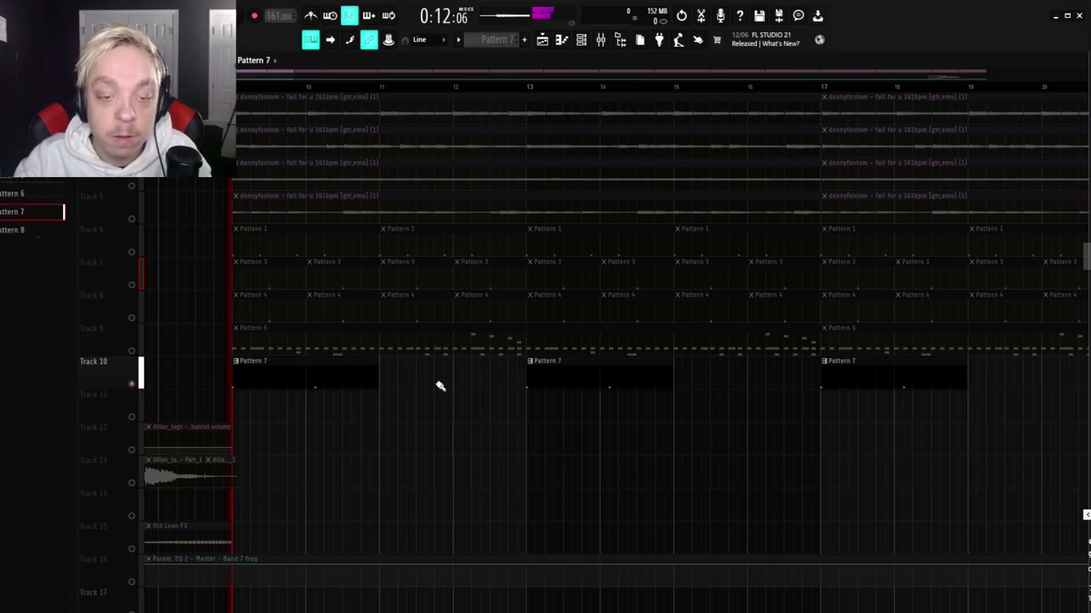
{"action": "double_click", "coordinate": [316, 369]}
{"action": "left_click_drag", "start_coordinate": [314, 212], "coordinate": [469, 256]}
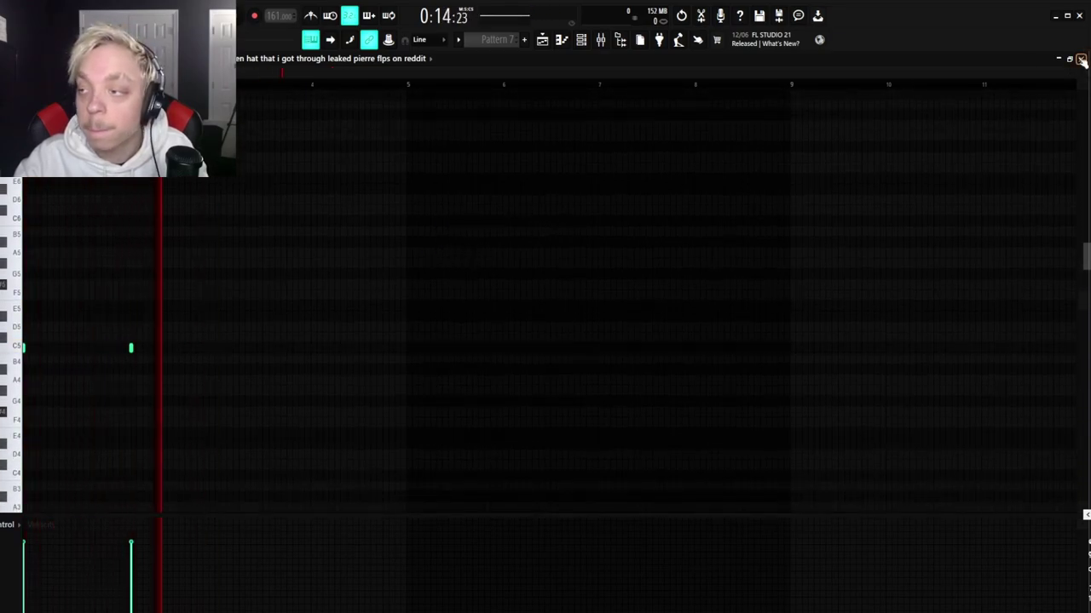
{"action": "left_click", "coordinate": [1080, 60]}
{"action": "scroll", "coordinate": [340, 368], "scroll_direction": "up", "scroll_amount": 1}
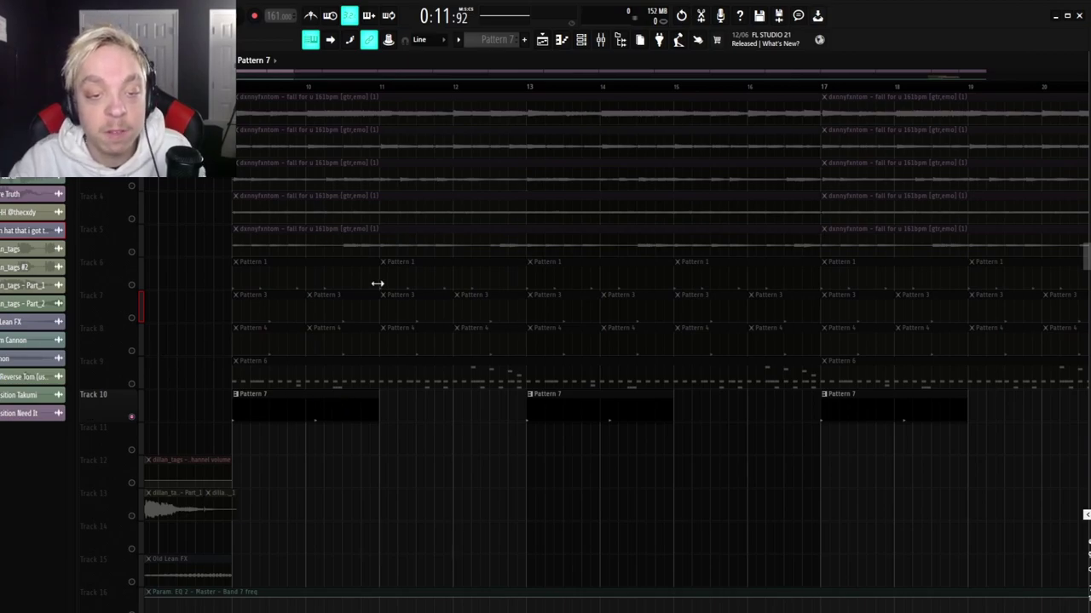
- Unmute Tracks 6, 7, 8 and 9 so Patterns 1, 3, 4 and 6 play with Pattern 7
{"action": "left_click", "coordinate": [132, 285]}
{"action": "scroll", "coordinate": [409, 404], "scroll_direction": "down", "scroll_amount": 4}
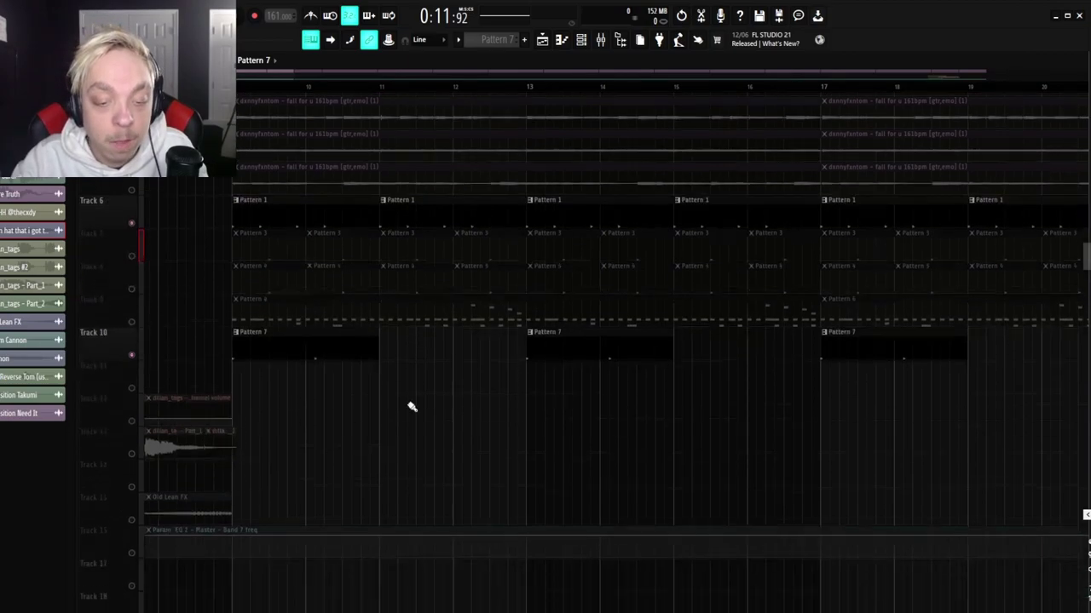
{"action": "scroll", "coordinate": [409, 404], "scroll_direction": "up", "scroll_amount": 4}
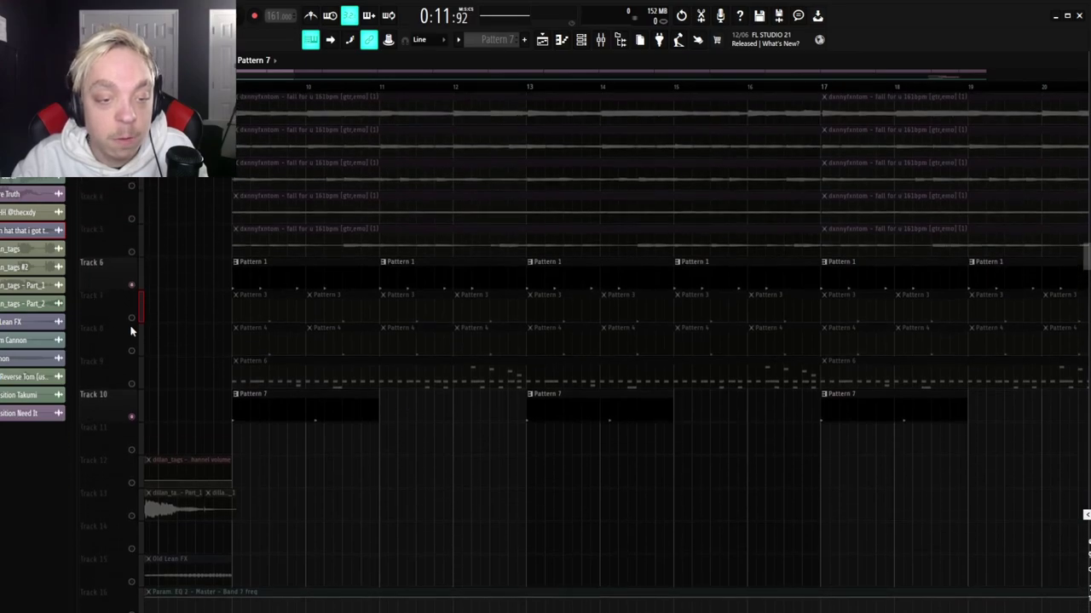
{"action": "left_click", "coordinate": [132, 318]}
{"action": "left_click", "coordinate": [132, 351]}
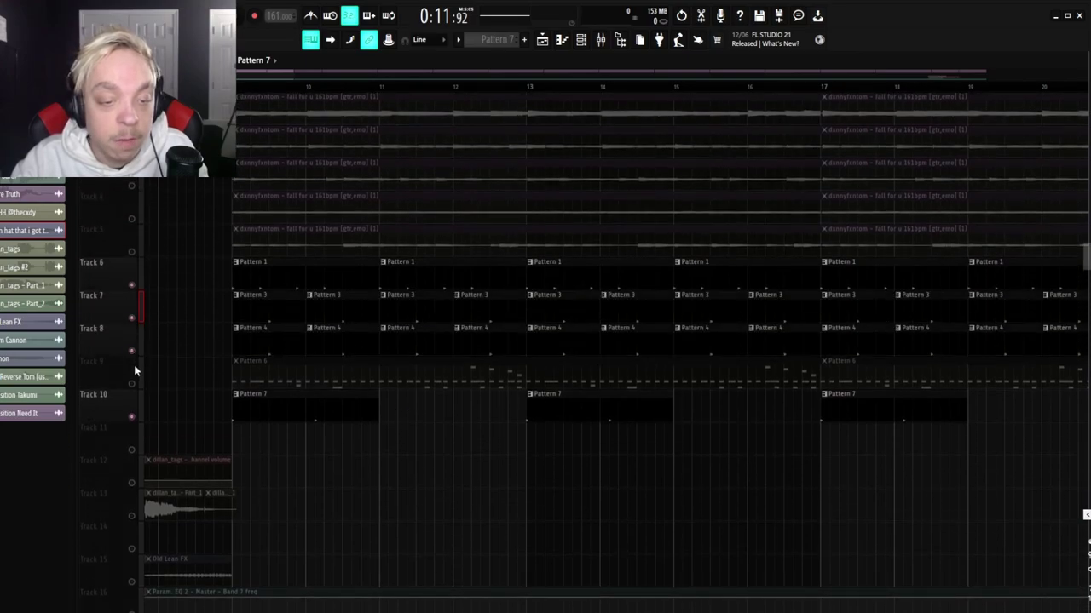
{"action": "left_click", "coordinate": [132, 383]}
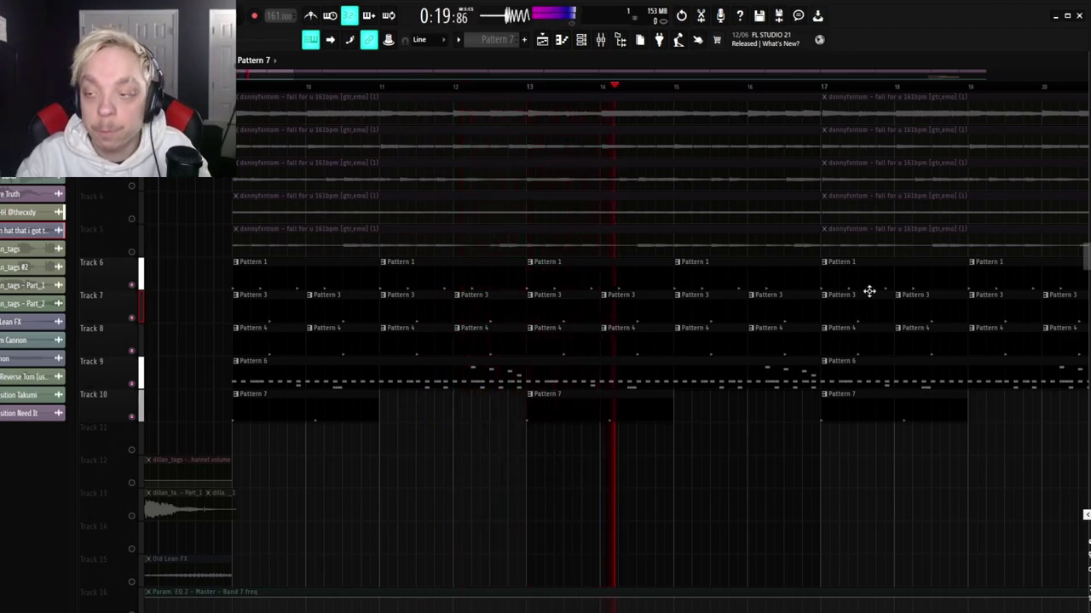
{"action": "scroll", "coordinate": [869, 291], "scroll_direction": "down", "scroll_amount": 8}
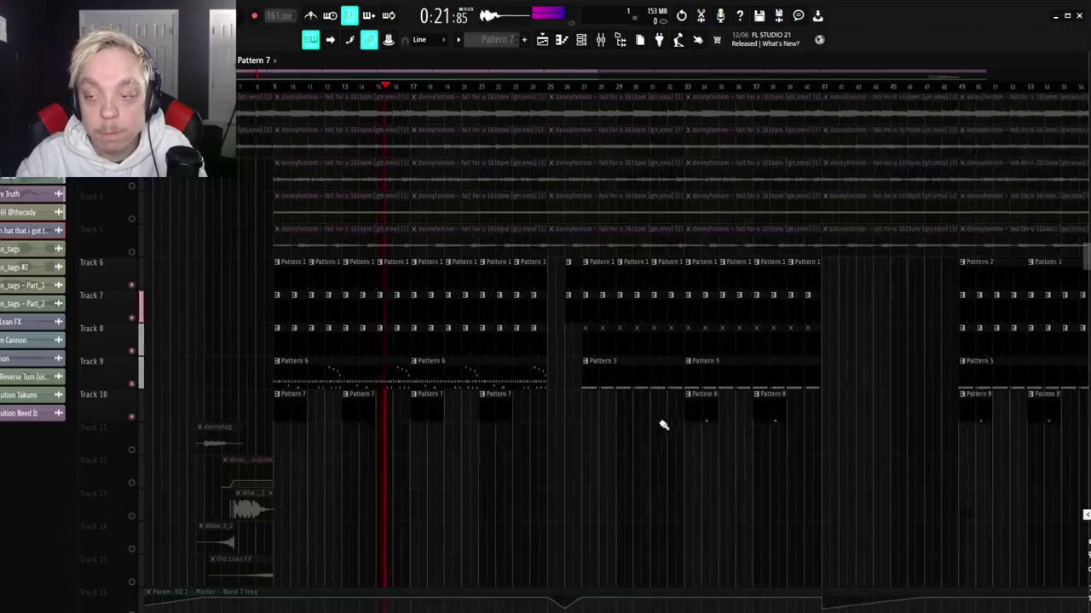
{"action": "scroll", "coordinate": [664, 425], "scroll_direction": "right", "scroll_amount": 4}
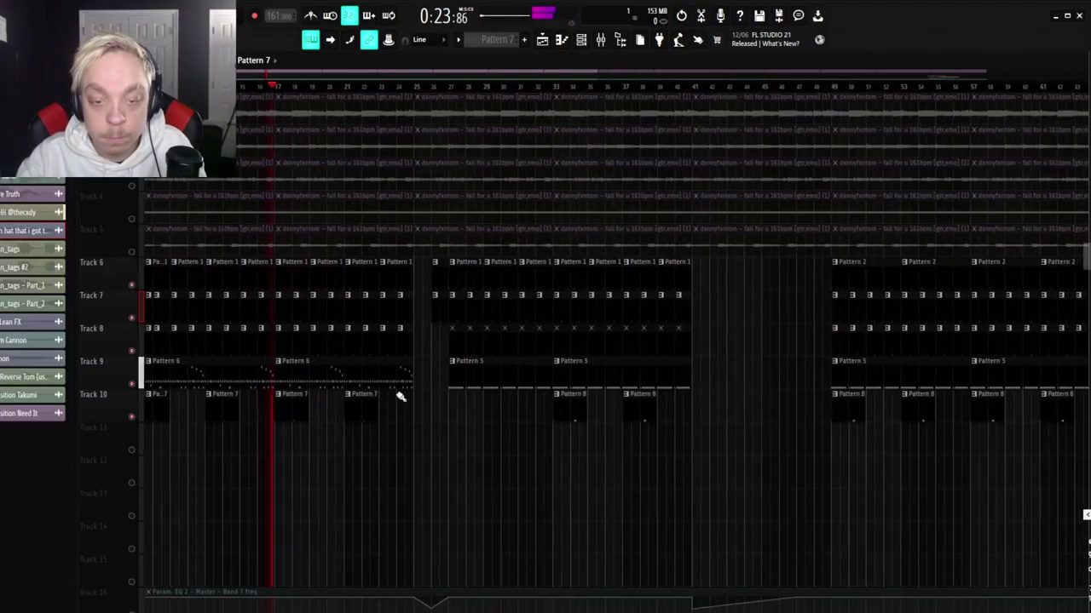
{"action": "scroll", "coordinate": [401, 397], "scroll_direction": "up", "scroll_amount": 4}
{"action": "key", "text": "space"}
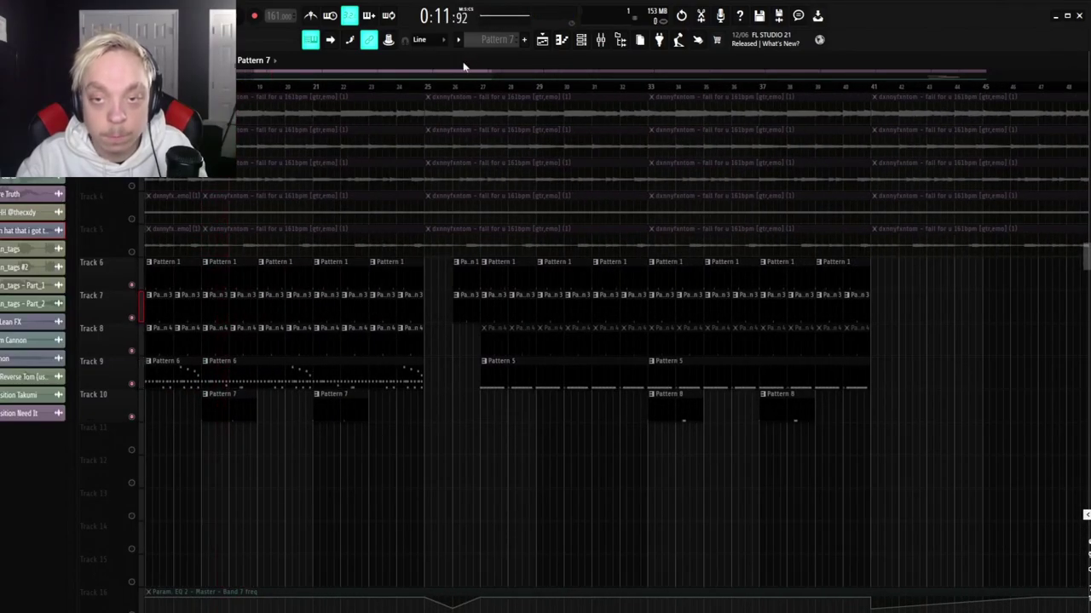
{"action": "scroll", "coordinate": [429, 94], "scroll_direction": "up", "scroll_amount": 6}
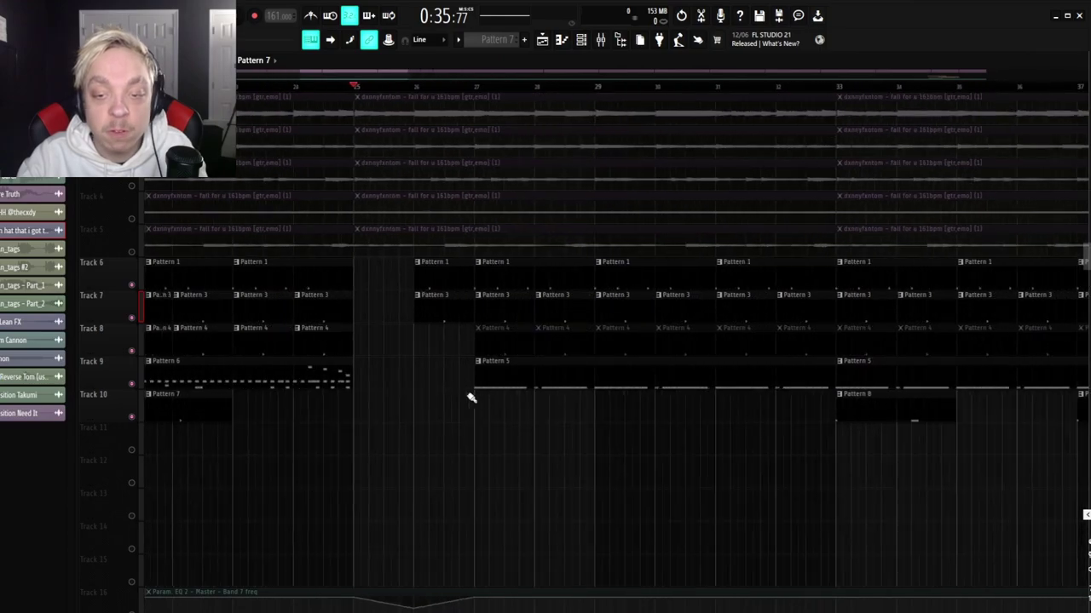
{"action": "scroll", "coordinate": [416, 406], "scroll_direction": "up", "scroll_amount": 1}
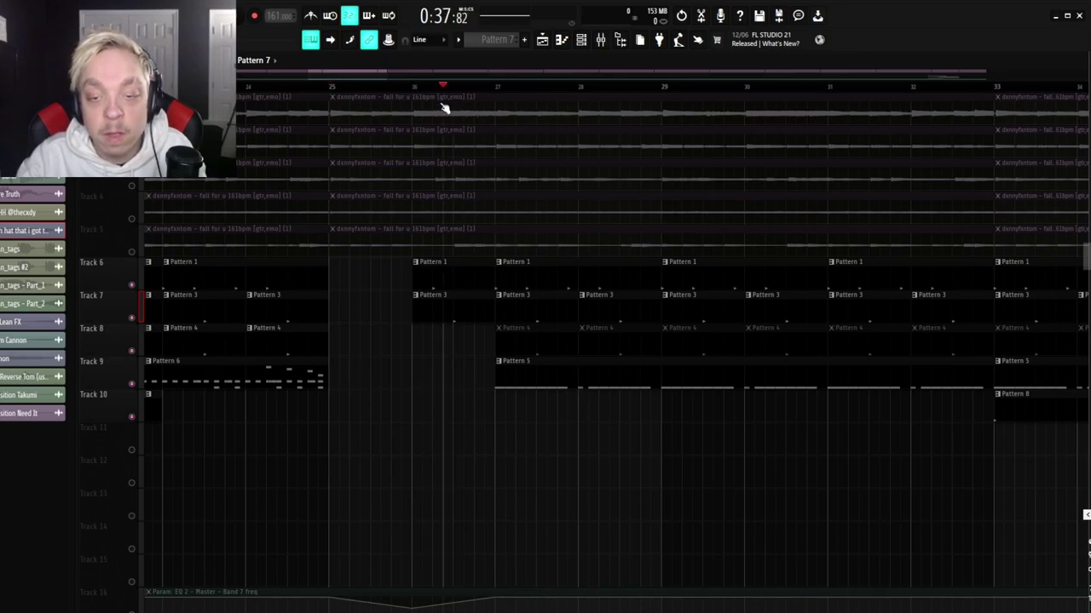
{"action": "left_click_drag", "start_coordinate": [446, 108], "coordinate": [321, 136]}
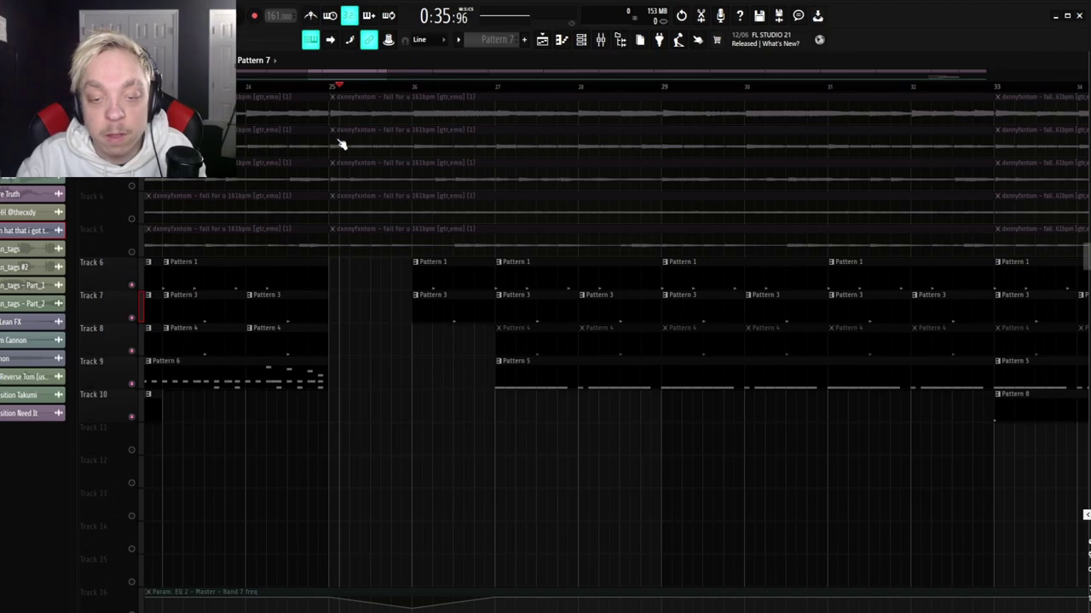
{"action": "key", "text": "space"}
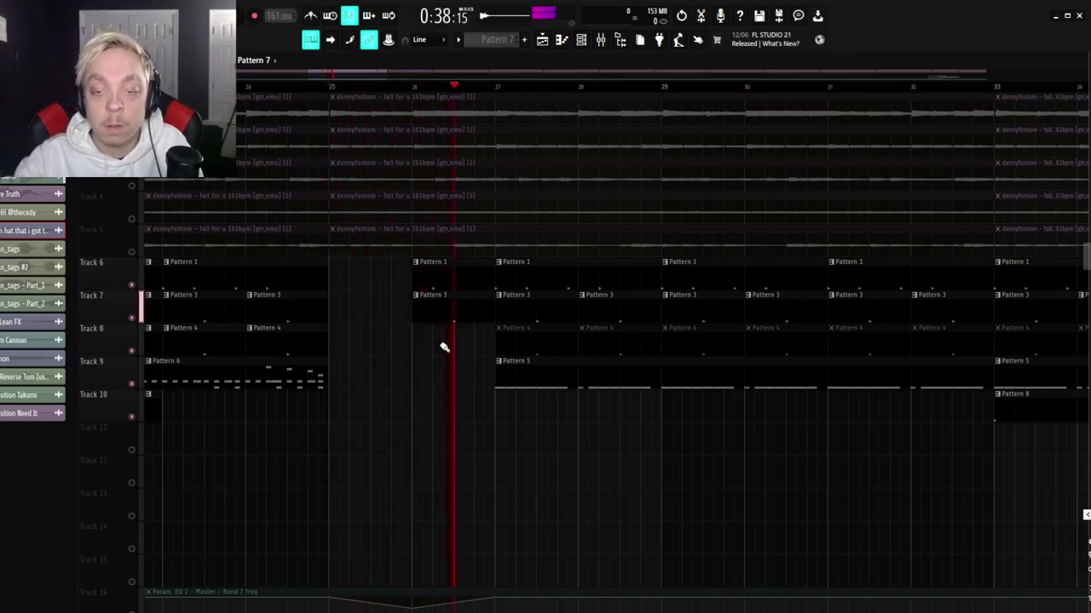
{"action": "scroll", "coordinate": [443, 346], "scroll_direction": "down", "scroll_amount": 5}
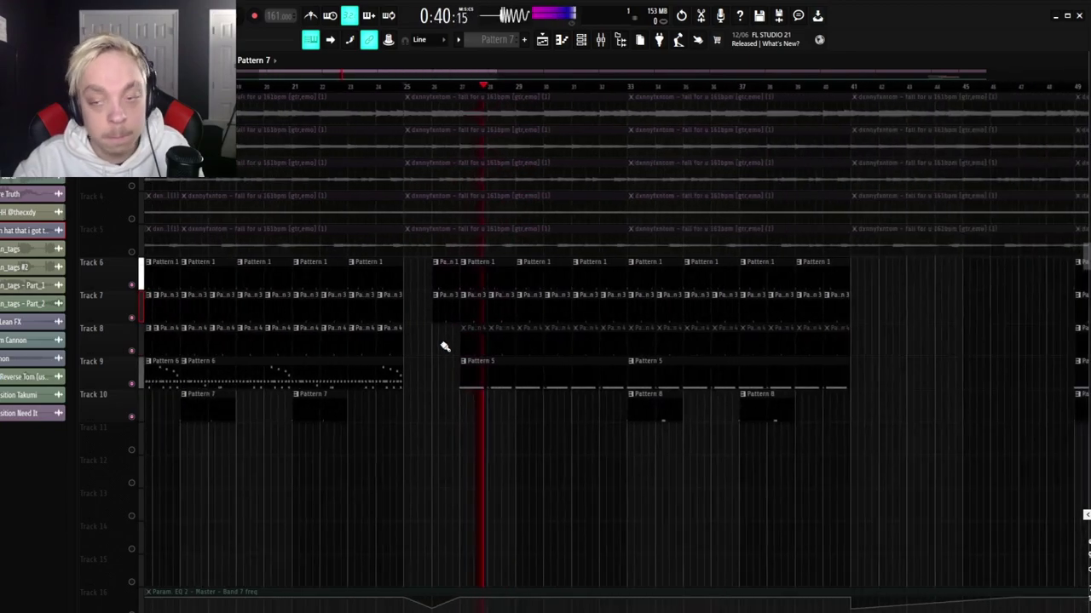
{"action": "scroll", "coordinate": [572, 383], "scroll_direction": "down", "scroll_amount": 6}
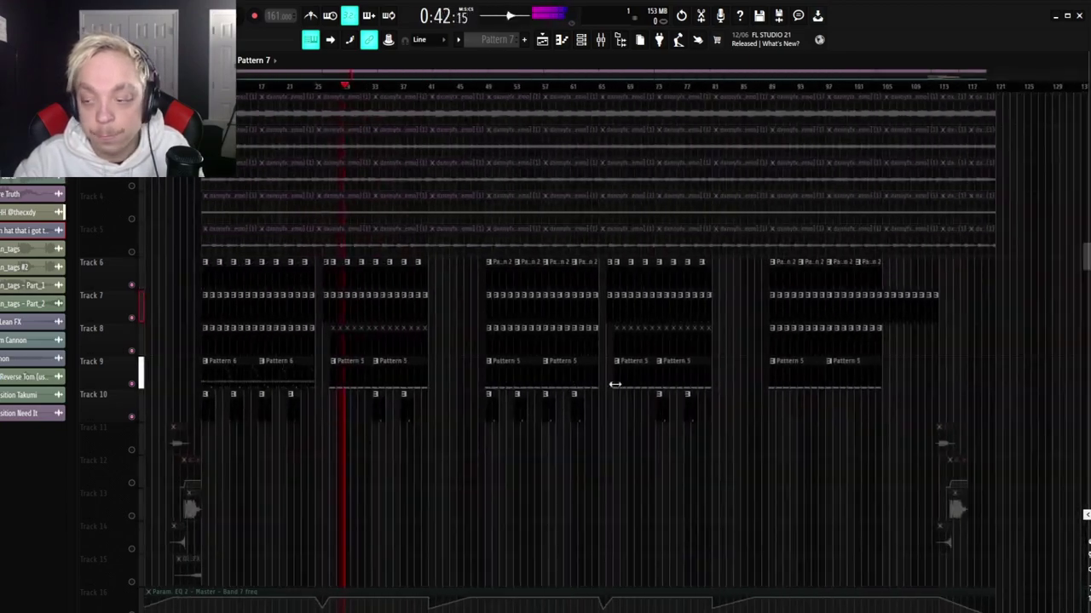
{"action": "key", "text": "space"}
{"action": "scroll", "coordinate": [691, 390], "scroll_direction": "up", "scroll_amount": 5}
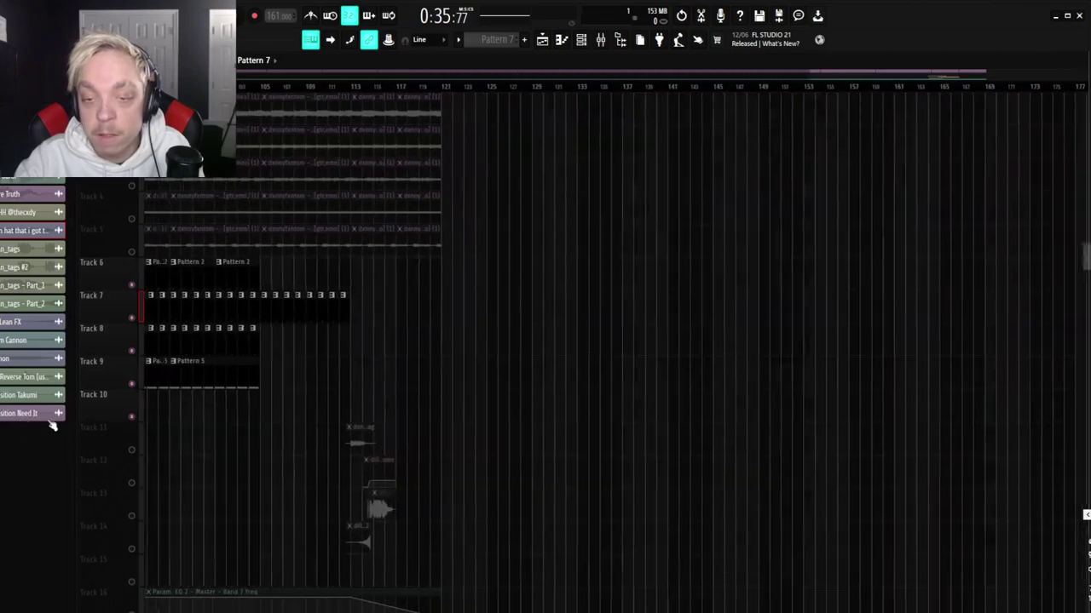
{"action": "scroll", "coordinate": [264, 302], "scroll_direction": "right", "scroll_amount": 5}
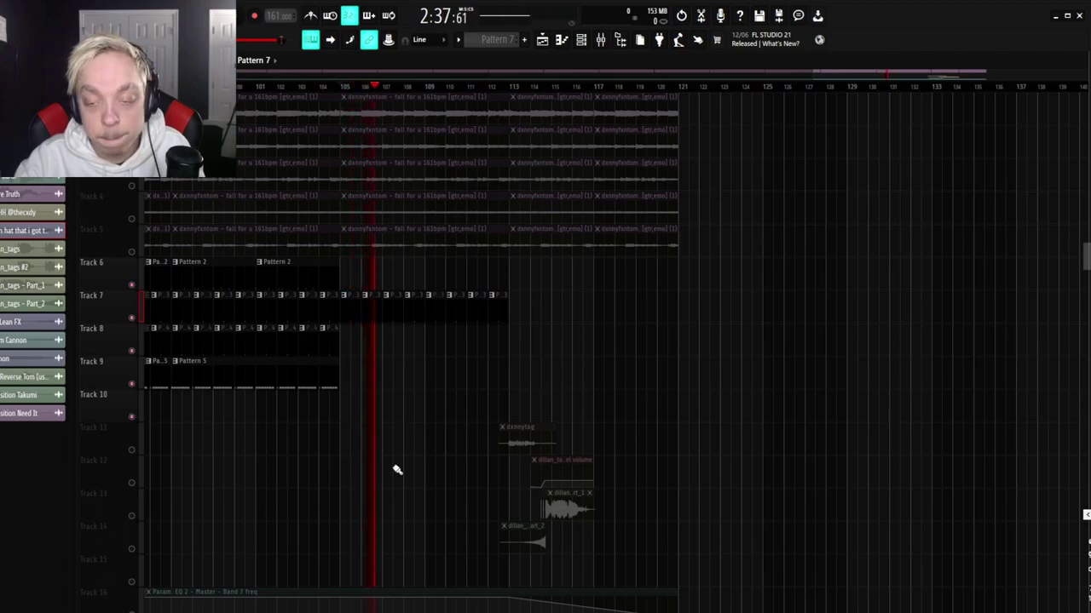
{"action": "scroll", "coordinate": [394, 467], "scroll_direction": "down", "scroll_amount": 4}
{"action": "scroll", "coordinate": [177, 502], "scroll_direction": "up", "scroll_amount": 6}
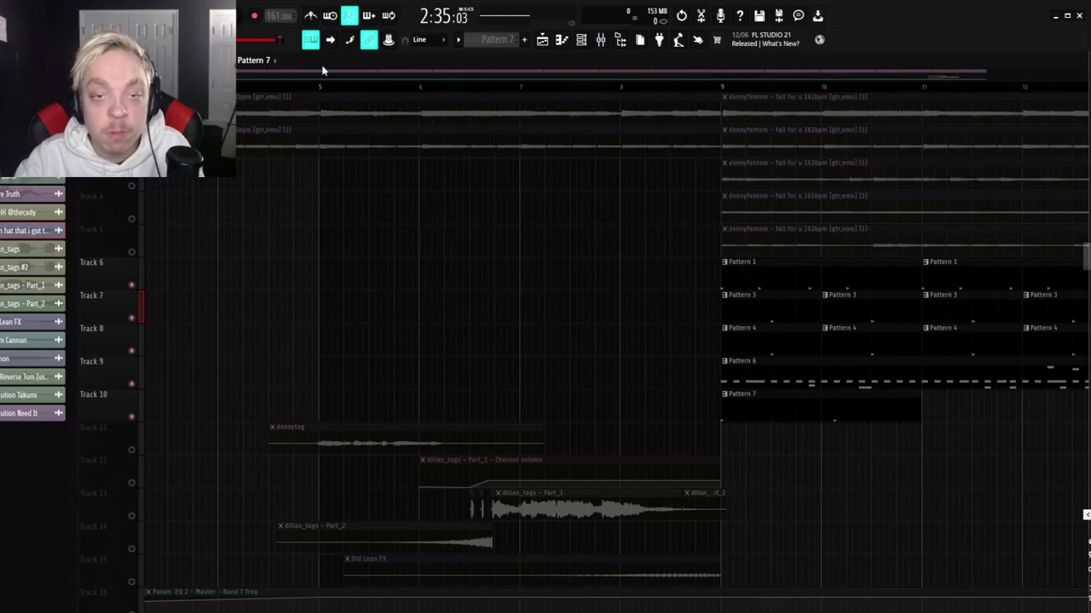
- Solo Track 11 and unmute Tracks 12, 13 and 14 so only the tag clips sound
{"action": "right_click", "coordinate": [131, 450]}
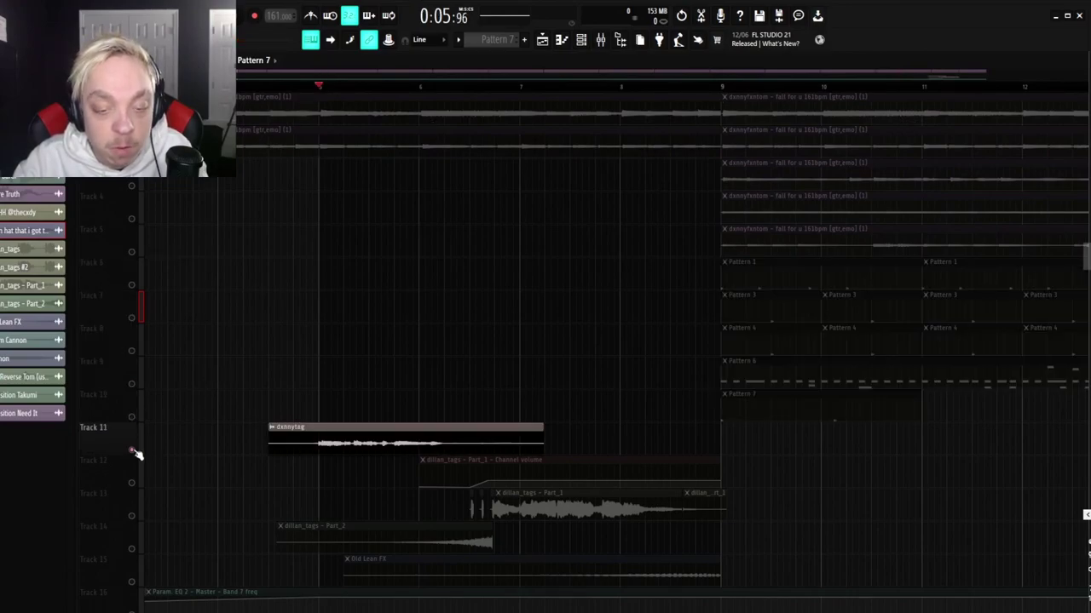
{"action": "left_click", "coordinate": [131, 483]}
{"action": "left_click", "coordinate": [131, 516]}
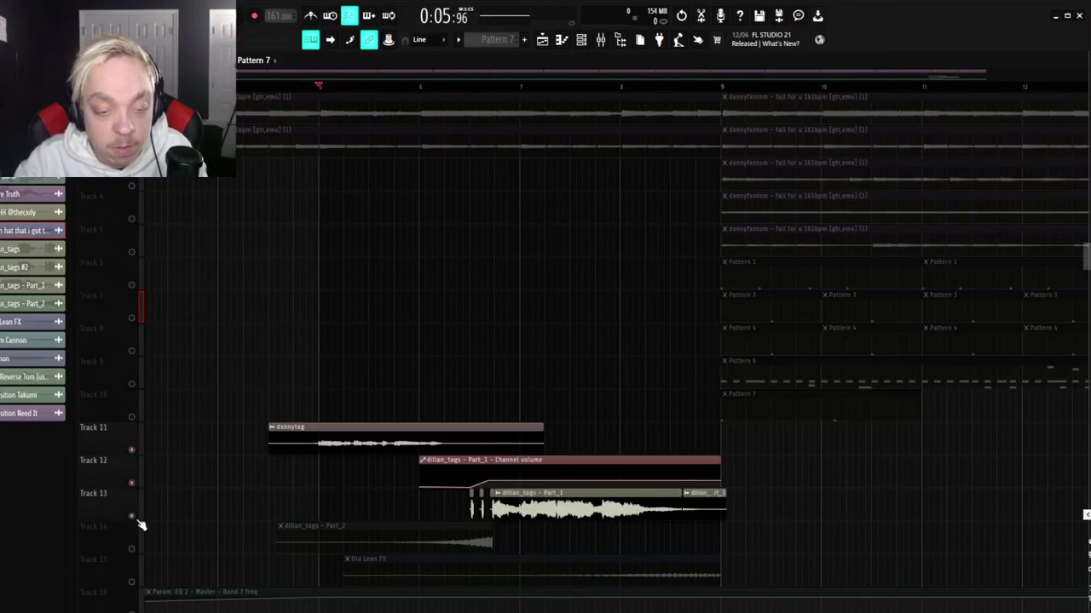
{"action": "left_click", "coordinate": [131, 549]}
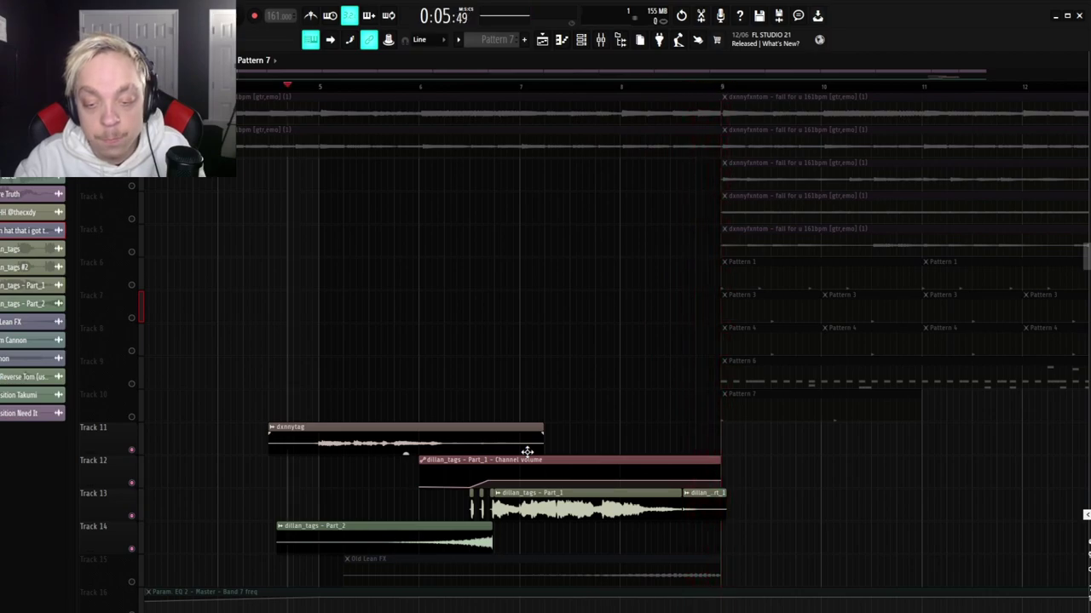
- Solo Track 15 and play the Old Lean FX clip from inside it
{"action": "right_click", "coordinate": [131, 583]}
{"action": "left_click_drag", "start_coordinate": [596, 88], "coordinate": [500, 146]}
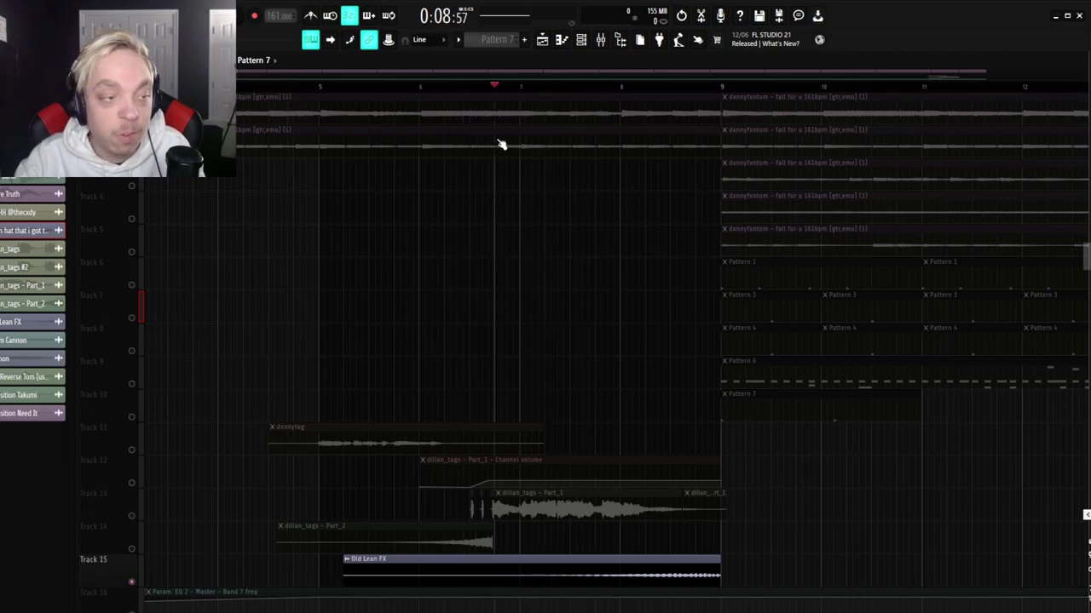
{"action": "scroll", "coordinate": [584, 261], "scroll_direction": "down", "scroll_amount": 5}
{"action": "scroll", "coordinate": [660, 258], "scroll_direction": "up", "scroll_amount": 2}
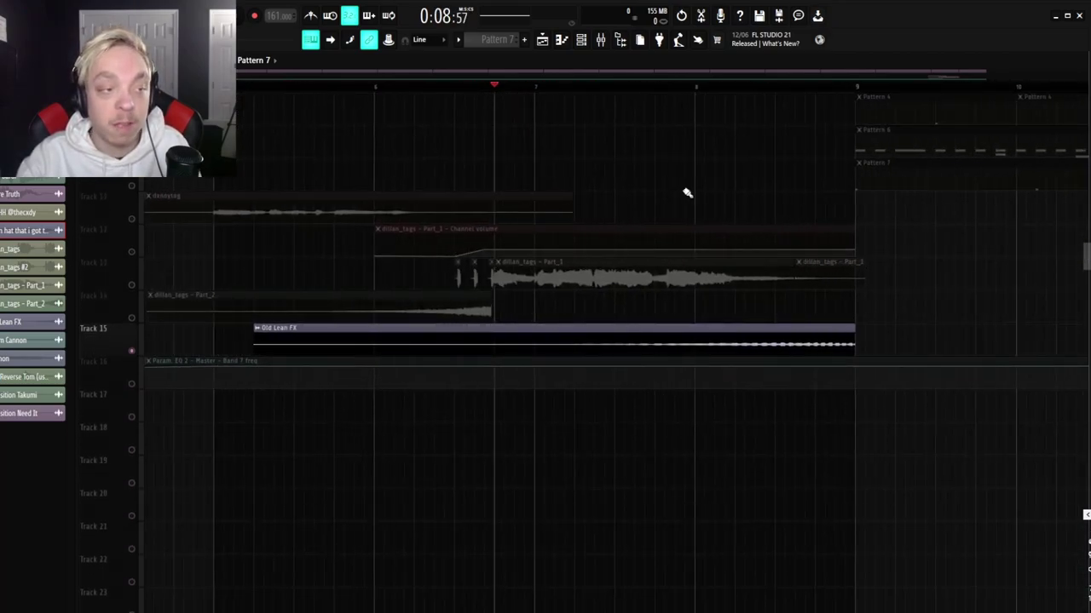
{"action": "key", "text": "space"}
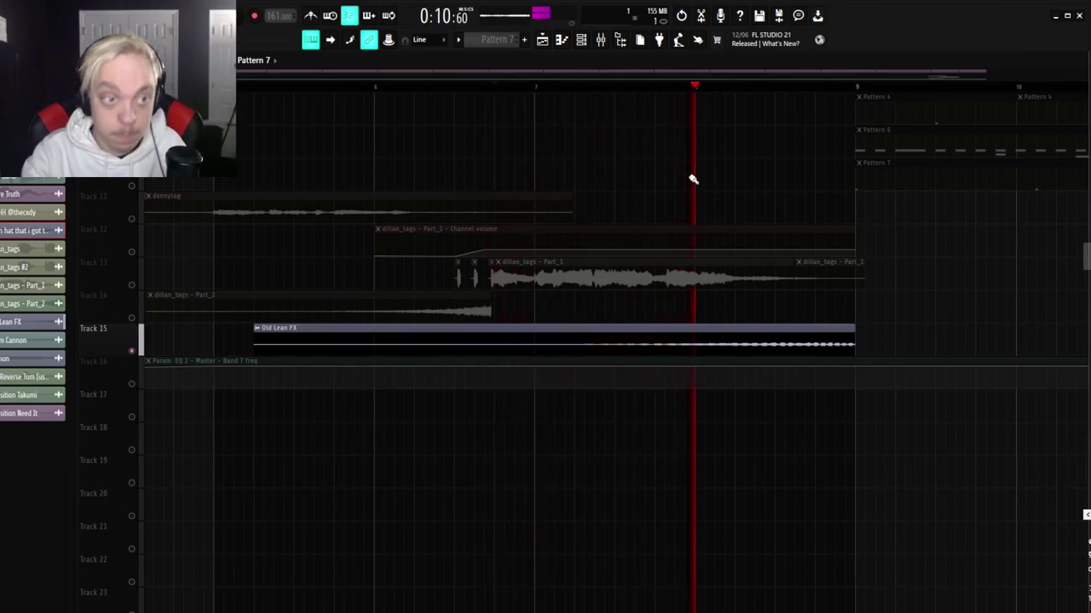
{"action": "key", "text": "space"}
- Compare the Old Lean FX sample forward versus reversed, leaving Reverse switched on
{"action": "double_click", "coordinate": [691, 330]}
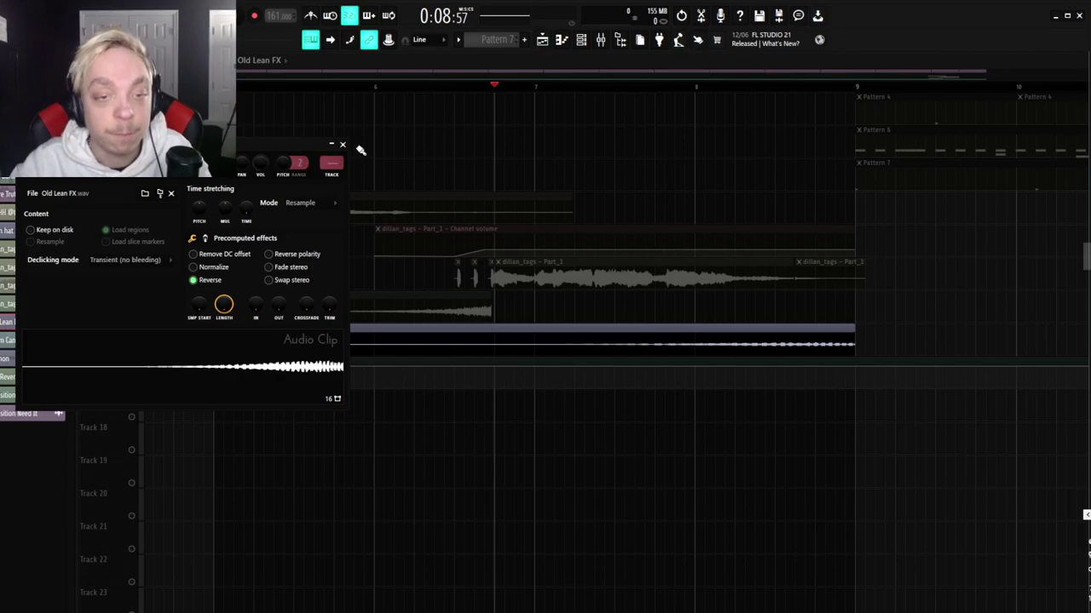
{"action": "left_click_drag", "start_coordinate": [277, 147], "coordinate": [714, 258]}
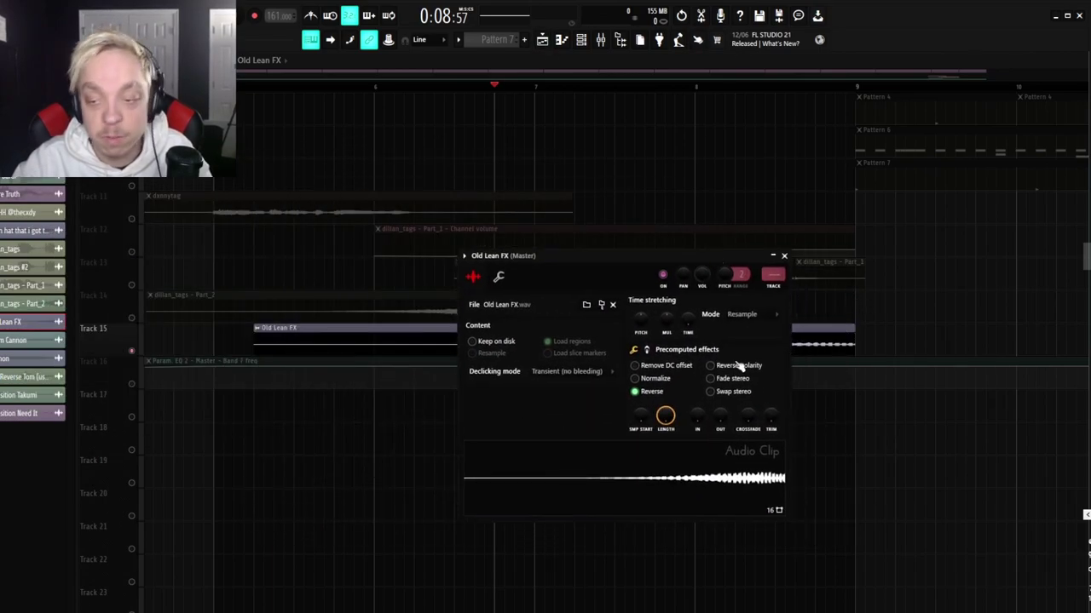
{"action": "left_click", "coordinate": [654, 392]}
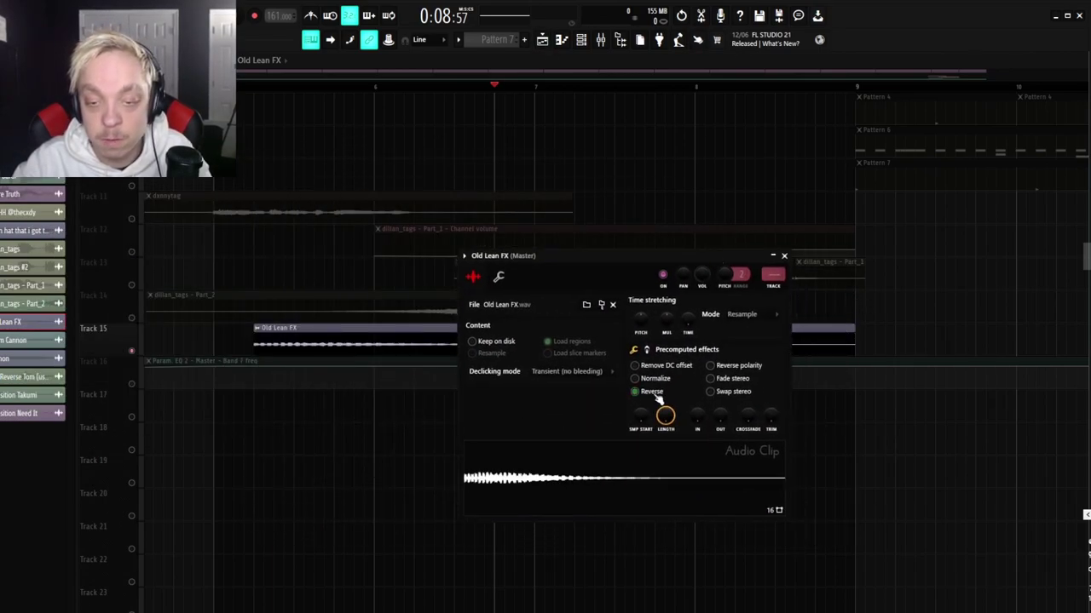
{"action": "left_click", "coordinate": [243, 89]}
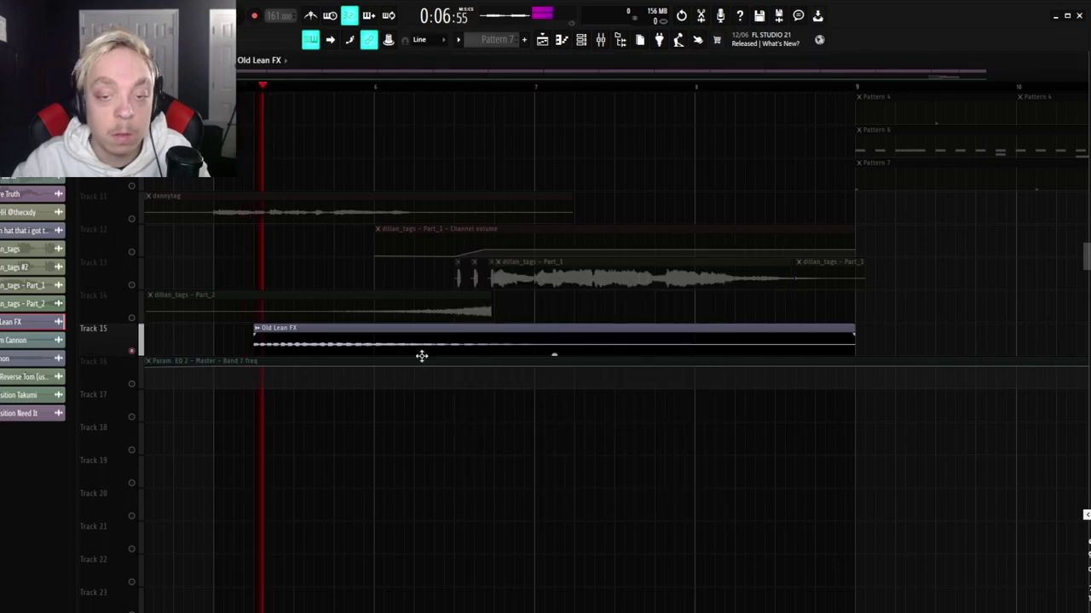
{"action": "left_click", "coordinate": [411, 335]}
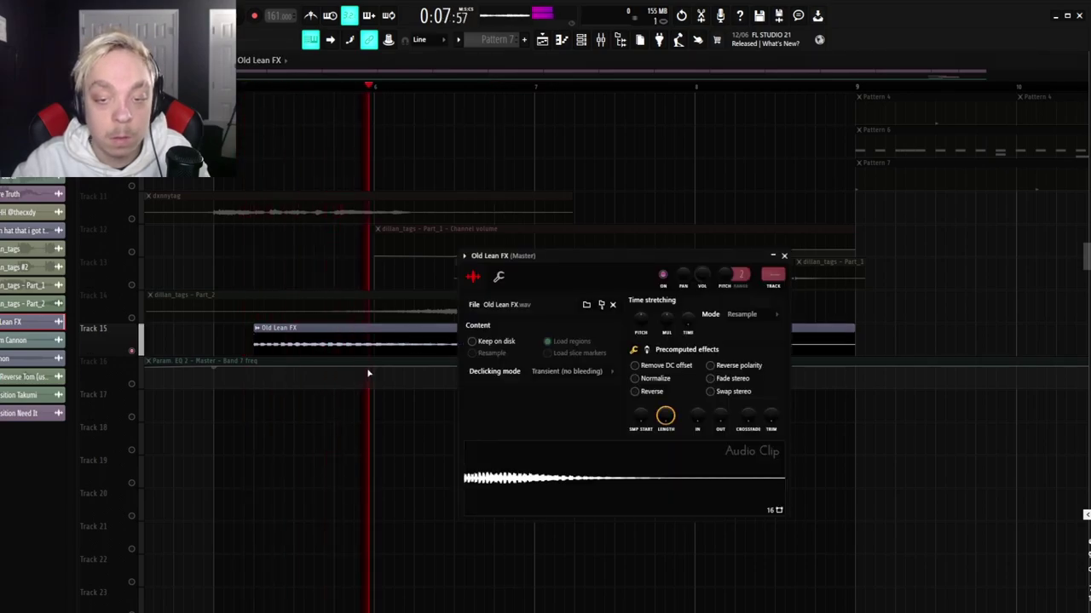
{"action": "left_click", "coordinate": [653, 391]}
{"action": "left_click", "coordinate": [784, 257]}
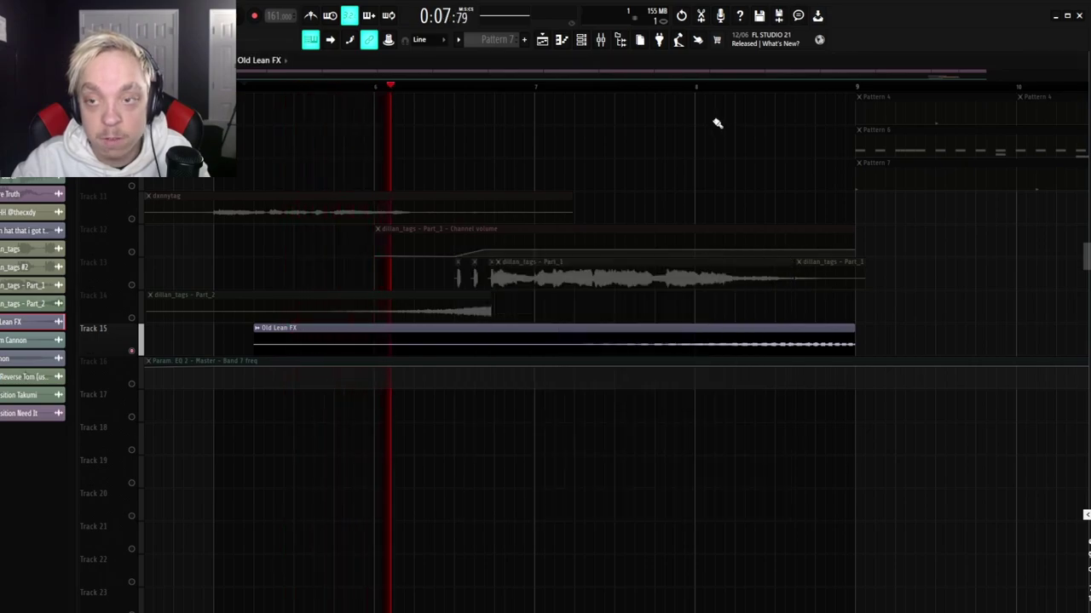
{"action": "left_click", "coordinate": [665, 89]}
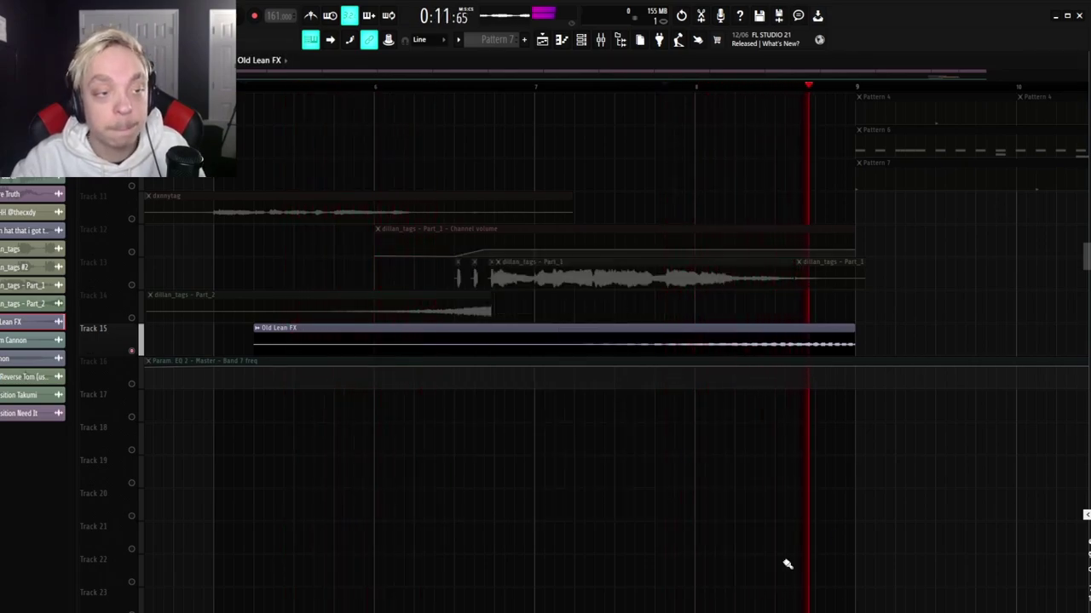
{"action": "key", "text": "space"}
{"action": "scroll", "coordinate": [963, 302], "scroll_direction": "down", "scroll_amount": 3}
{"action": "scroll", "coordinate": [964, 302], "scroll_direction": "down", "scroll_amount": 3}
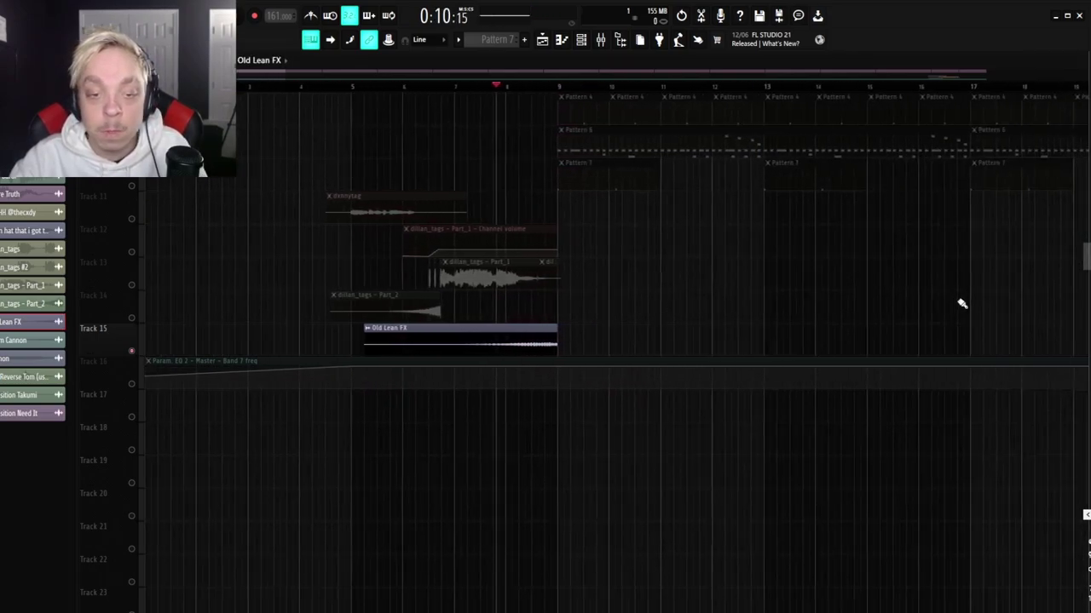
- Unsolo the track so all tracks play again
{"action": "left_click", "coordinate": [128, 351]}
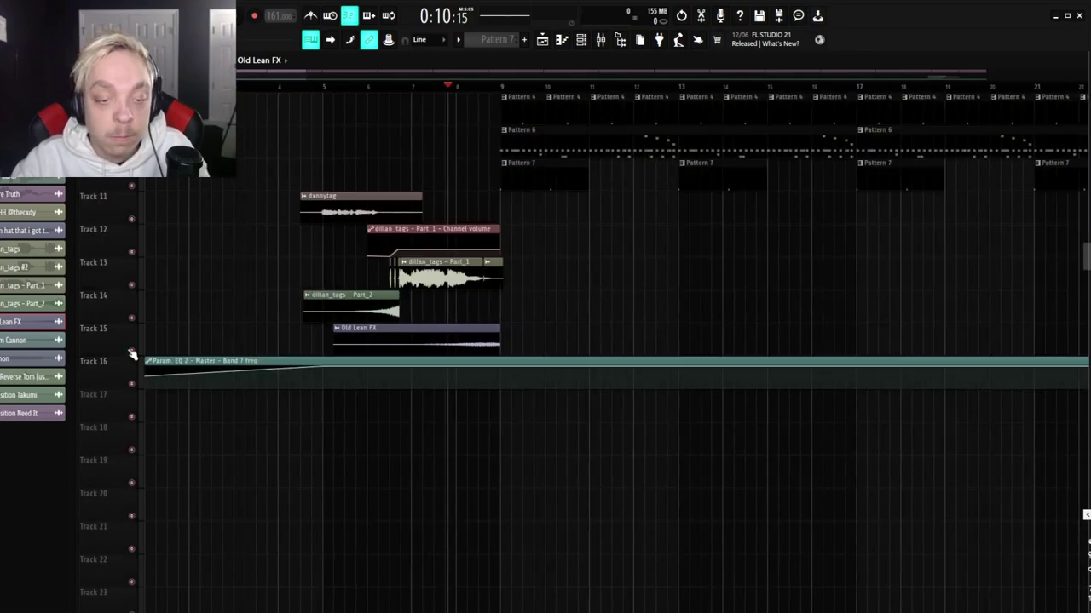
{"action": "scroll", "coordinate": [227, 244], "scroll_direction": "down", "scroll_amount": 3}
{"action": "scroll", "coordinate": [236, 224], "scroll_direction": "up", "scroll_amount": 5}
{"action": "scroll", "coordinate": [238, 223], "scroll_direction": "up", "scroll_amount": 3}
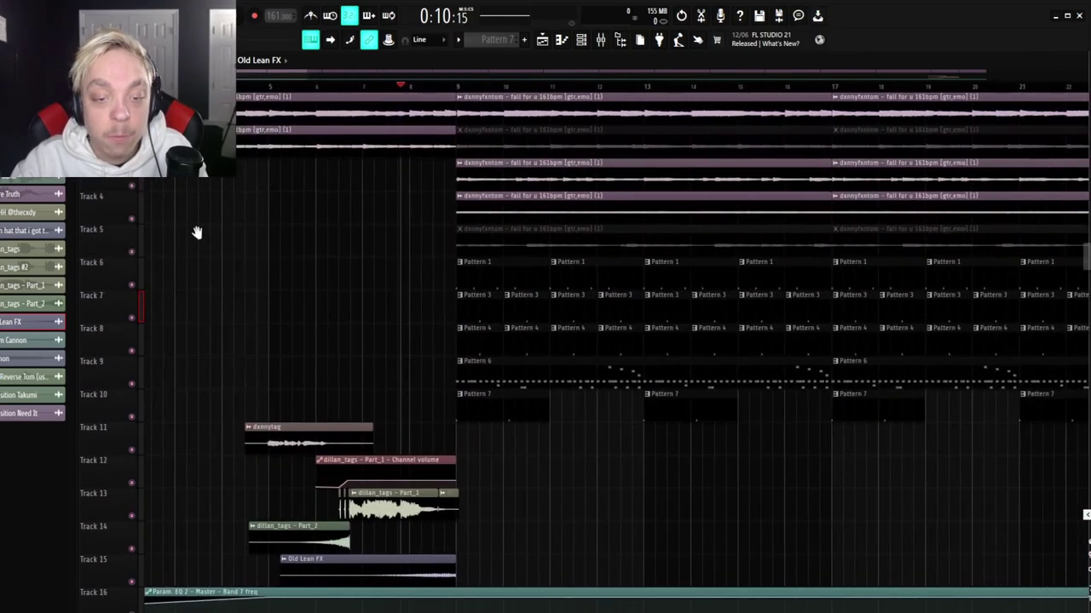
{"action": "scroll", "coordinate": [195, 231], "scroll_direction": "down", "scroll_amount": 5}
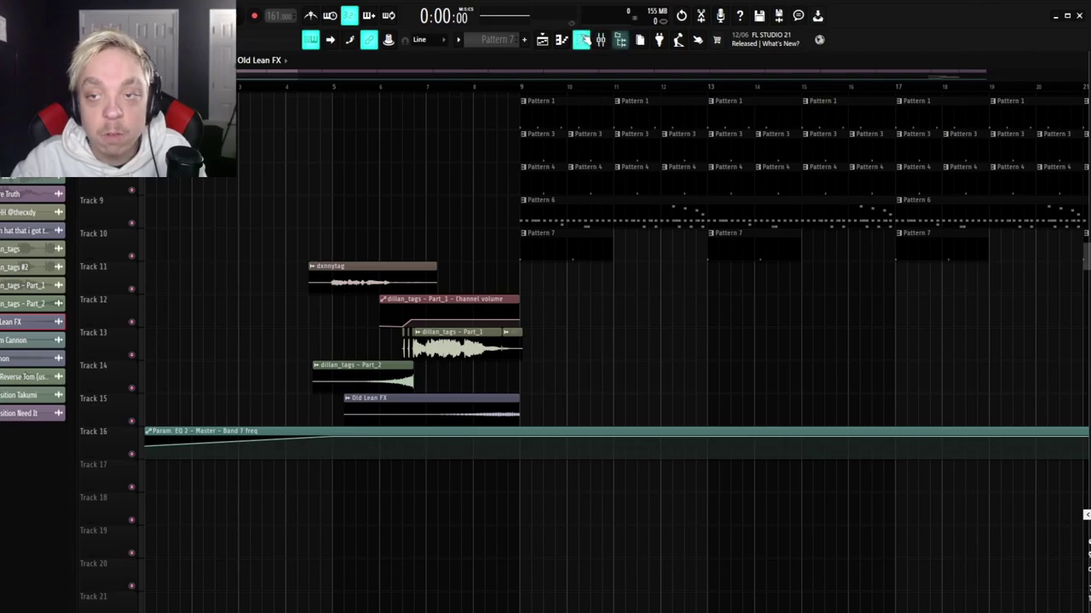
- Browse the master Parametric EQ 2 presets without choosing one, then close the EQ and mixer
{"action": "left_click", "coordinate": [600, 43]}
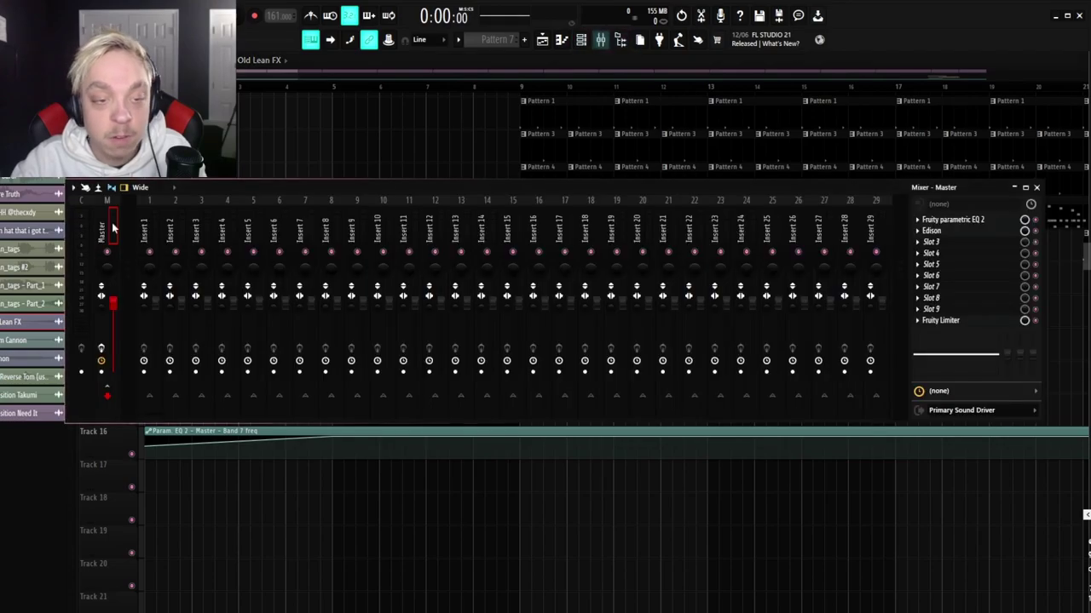
{"action": "left_click", "coordinate": [972, 221]}
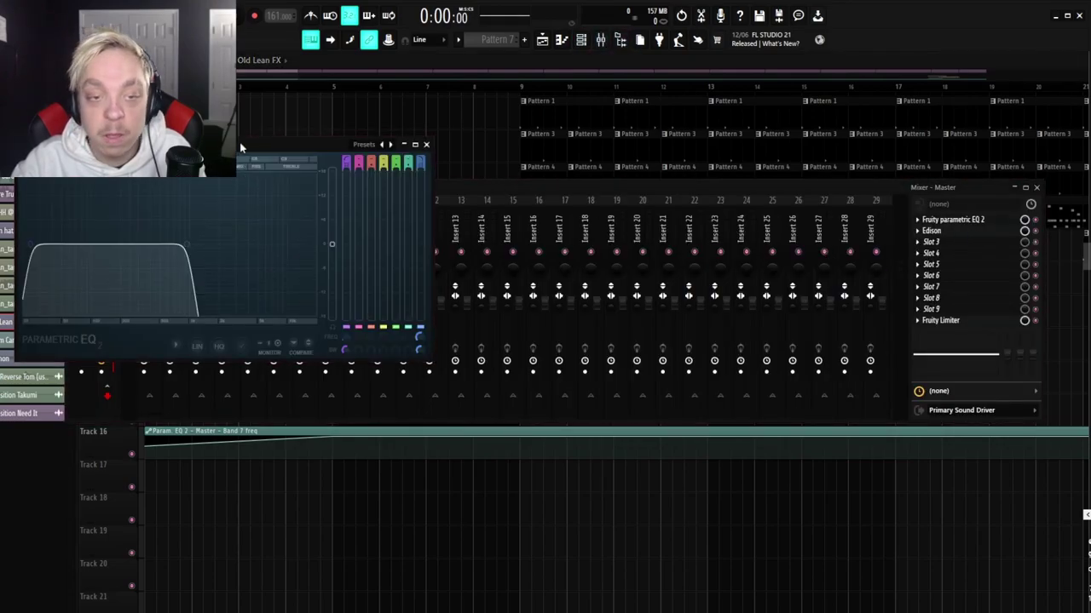
{"action": "left_click_drag", "start_coordinate": [241, 147], "coordinate": [539, 220]}
{"action": "left_click", "coordinate": [667, 216]}
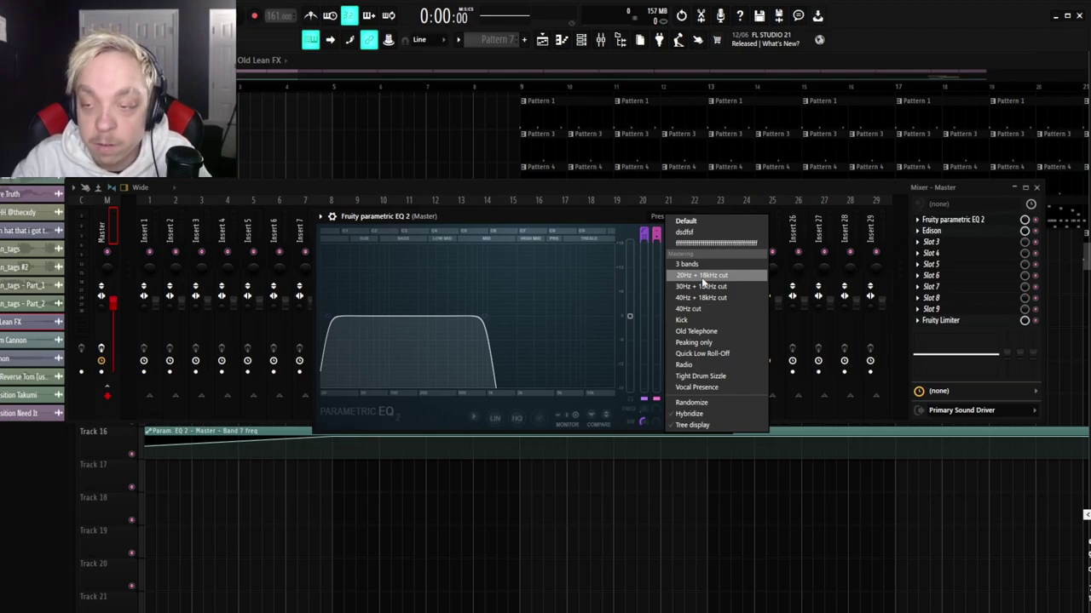
{"action": "left_click", "coordinate": [590, 243]}
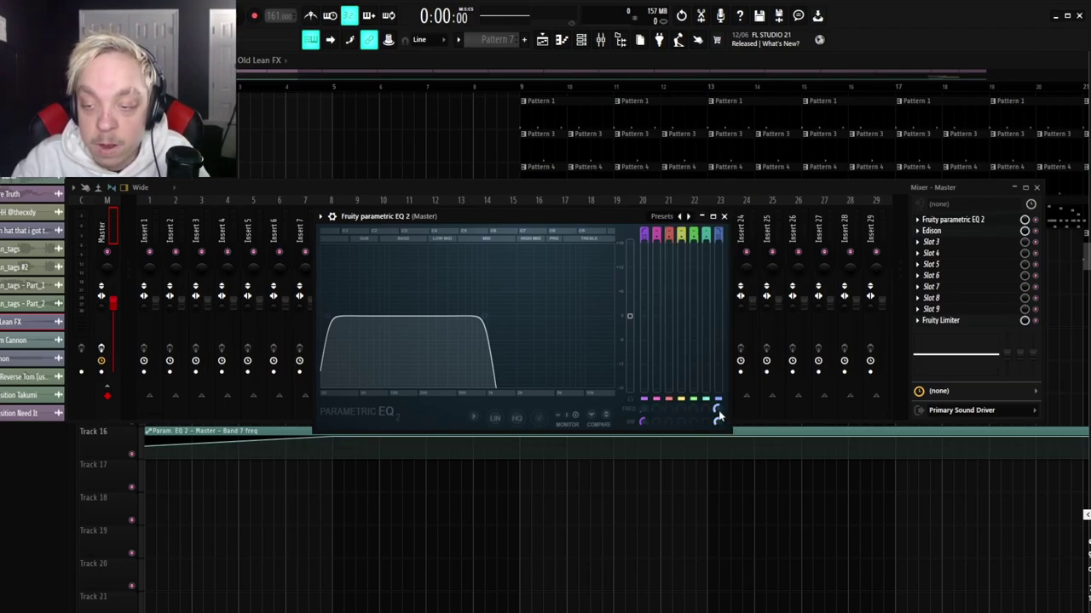
{"action": "left_click", "coordinate": [725, 217]}
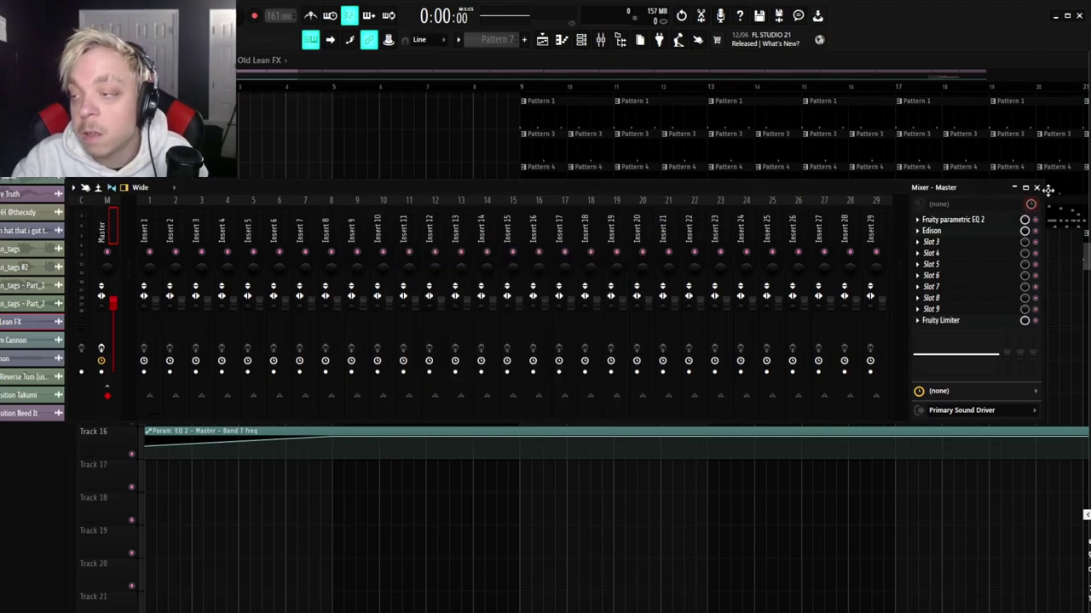
{"action": "left_click", "coordinate": [1036, 187]}
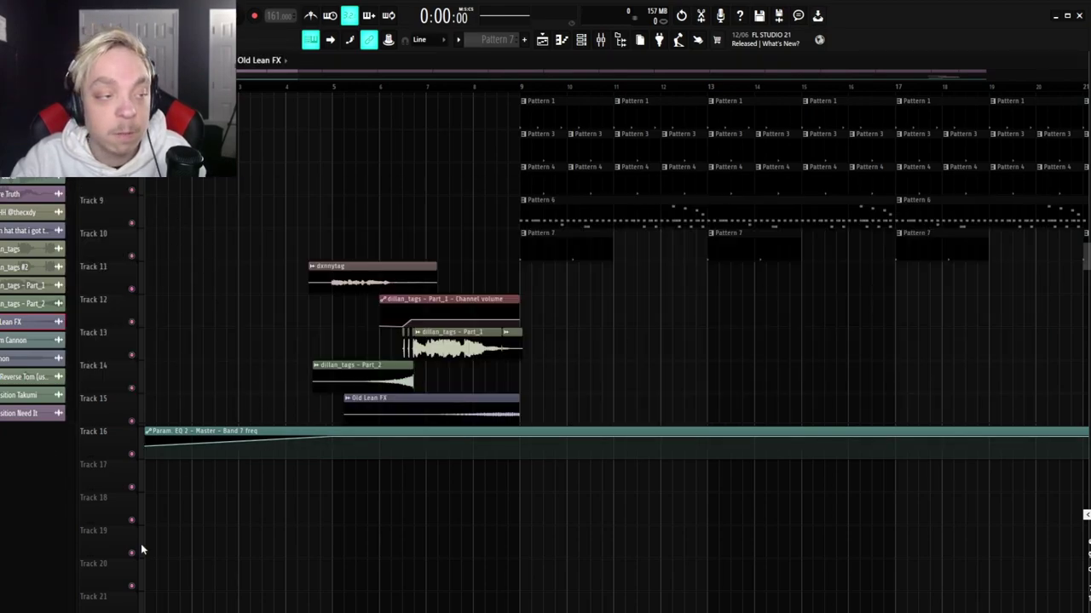
- Play the beat from the beginning, then stop playback after a few seconds
{"action": "key", "text": "space"}
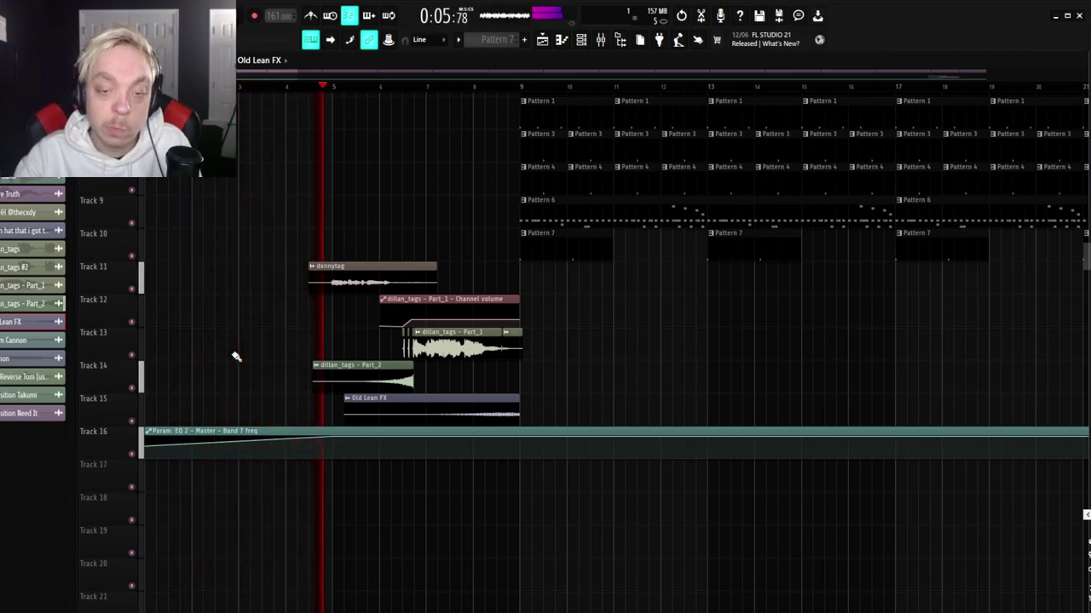
{"action": "scroll", "coordinate": [236, 356], "scroll_direction": "down", "scroll_amount": 3}
{"action": "key", "text": "space"}
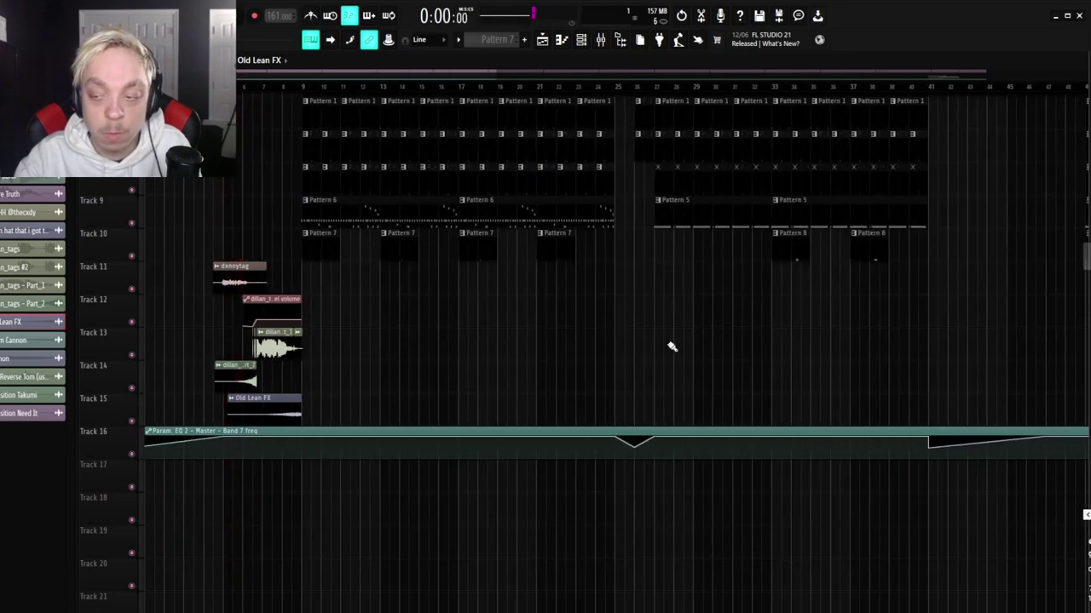
{"action": "scroll", "coordinate": [502, 346], "scroll_direction": "up", "scroll_amount": 3}
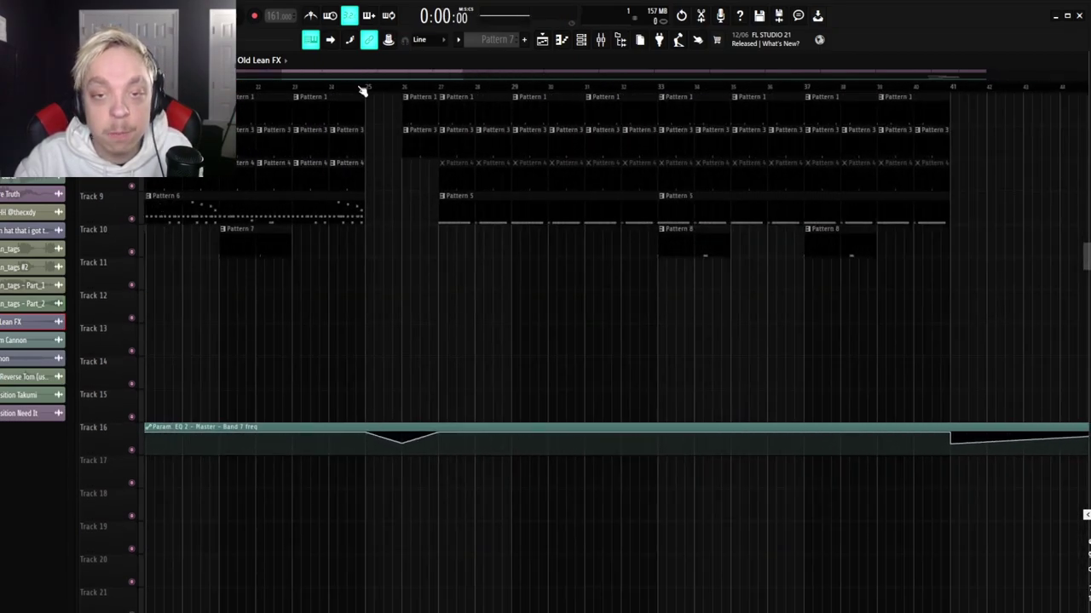
{"action": "scroll", "coordinate": [411, 197], "scroll_direction": "up", "scroll_amount": 3}
- Resume playback partway through and pan the Playlist to follow the playing section
{"action": "key", "text": "space"}
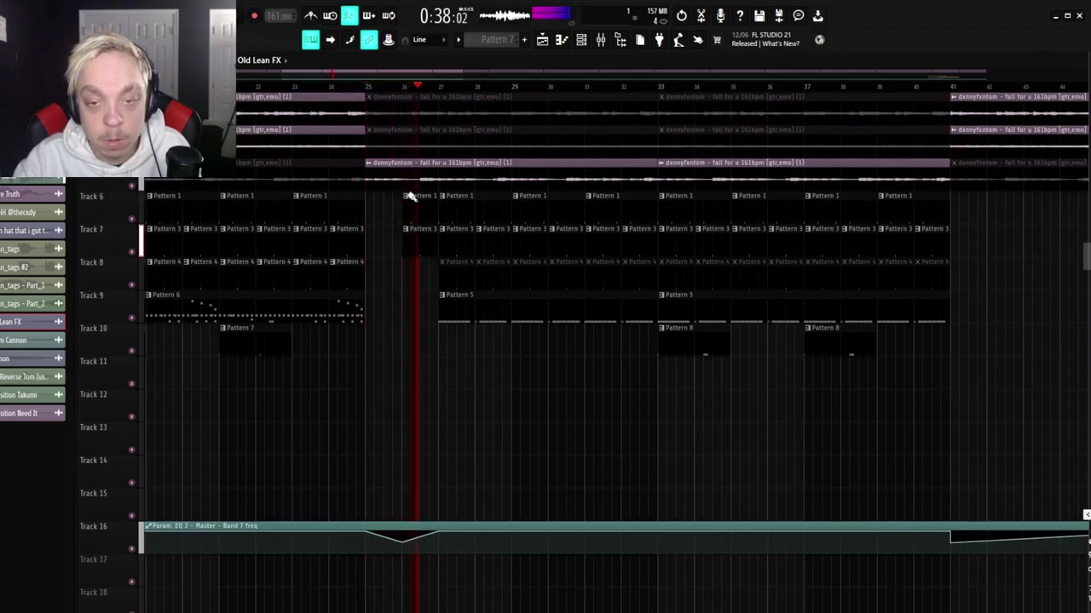
{"action": "scroll", "coordinate": [650, 253], "scroll_direction": "down", "scroll_amount": 3}
{"action": "scroll", "coordinate": [545, 285], "scroll_direction": "up", "scroll_amount": 3}
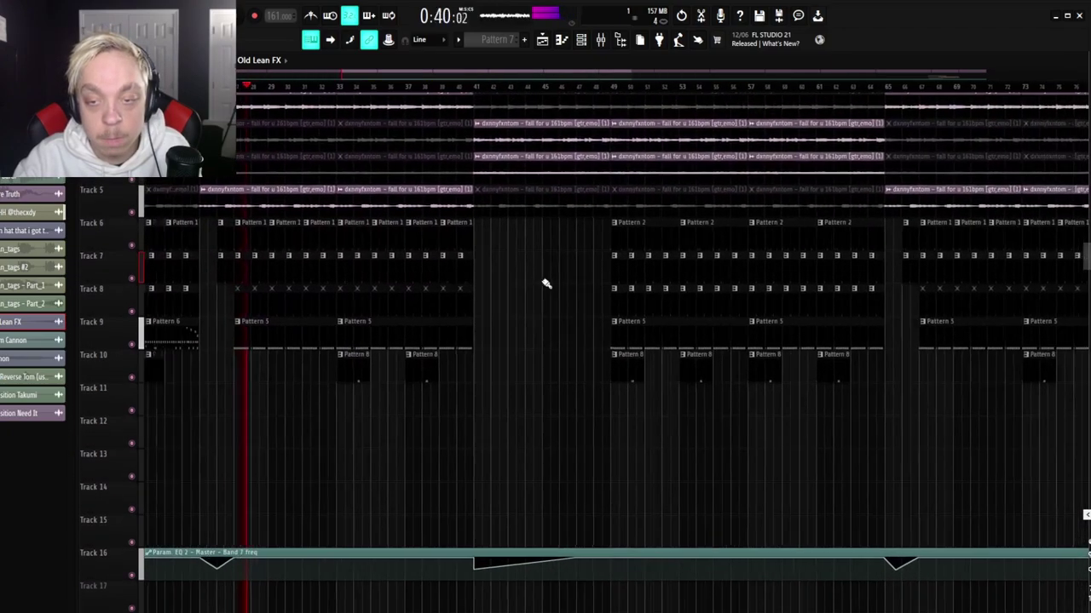
{"action": "scroll", "coordinate": [446, 309], "scroll_direction": "up", "scroll_amount": 2}
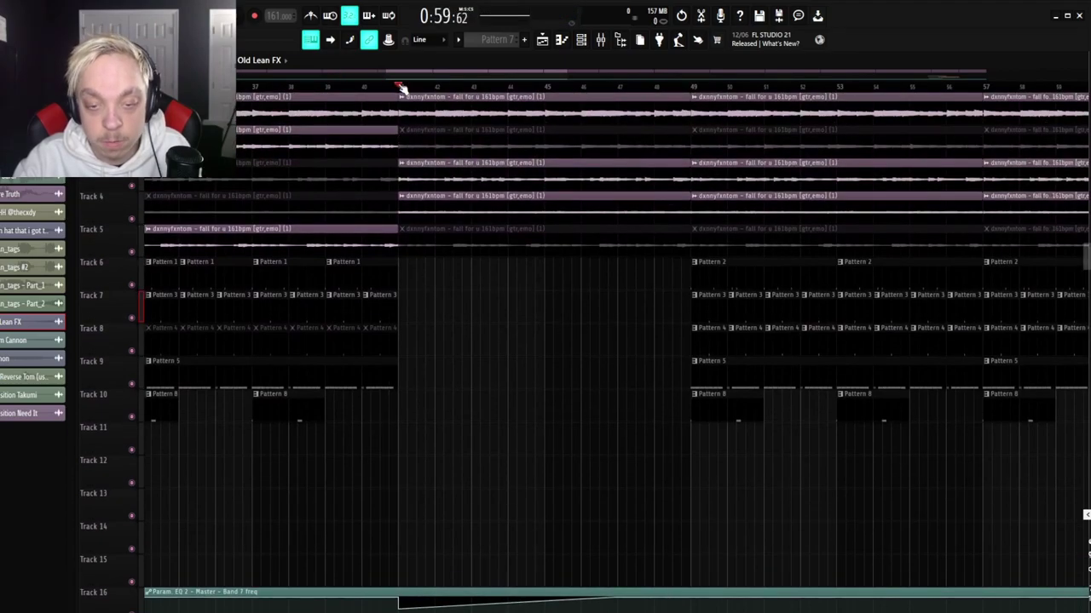
{"action": "scroll", "coordinate": [431, 402], "scroll_direction": "down", "scroll_amount": 3}
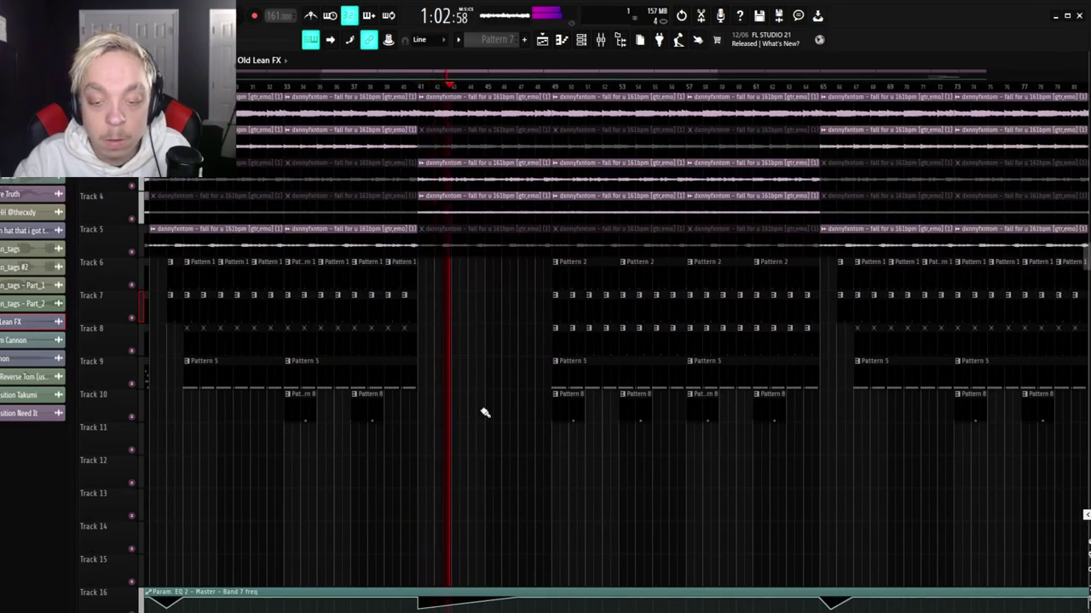
{"action": "scroll", "coordinate": [545, 404], "scroll_direction": "up", "scroll_amount": 3}
{"action": "left_click_drag", "start_coordinate": [557, 401], "coordinate": [408, 339]}
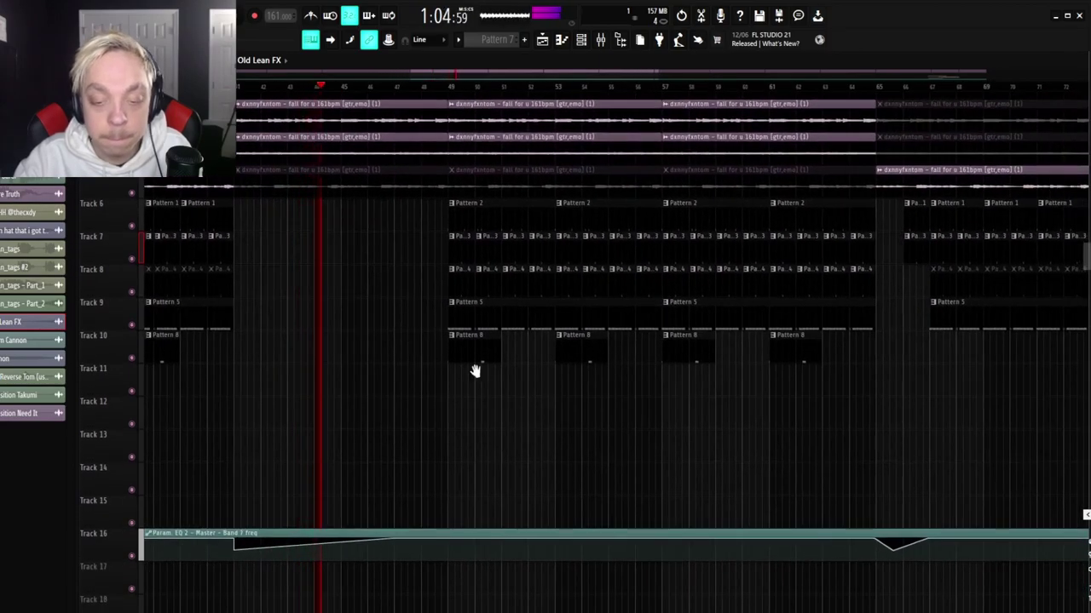
{"action": "left_click_drag", "start_coordinate": [475, 369], "coordinate": [329, 404]}
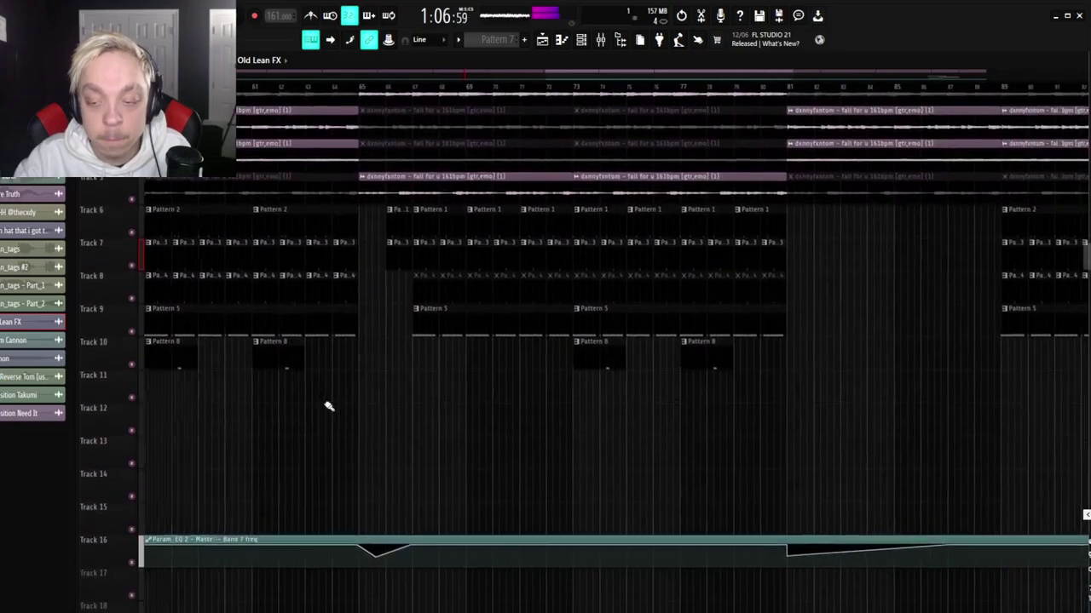
- Stop playback and zoom the Playlist out to show intro through ending tags near bar 113
{"action": "key", "text": "space"}
{"action": "scroll", "coordinate": [668, 532], "scroll_direction": "down", "scroll_amount": 2}
{"action": "scroll", "coordinate": [908, 479], "scroll_direction": "down", "scroll_amount": 1}
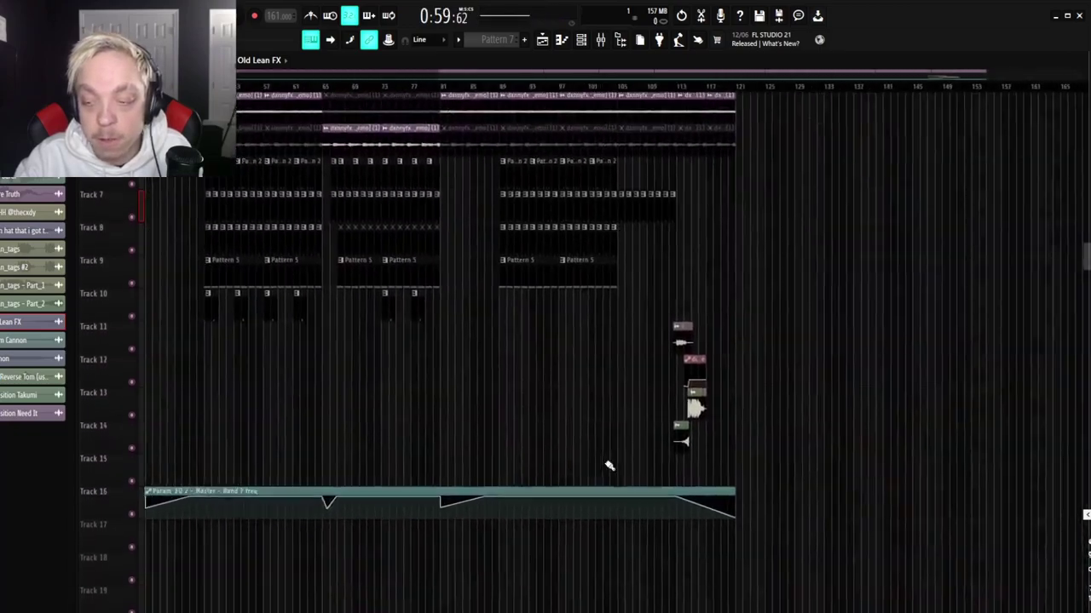
{"action": "scroll", "coordinate": [821, 323], "scroll_direction": "up", "scroll_amount": 3}
{"action": "scroll", "coordinate": [971, 392], "scroll_direction": "down", "scroll_amount": 3}
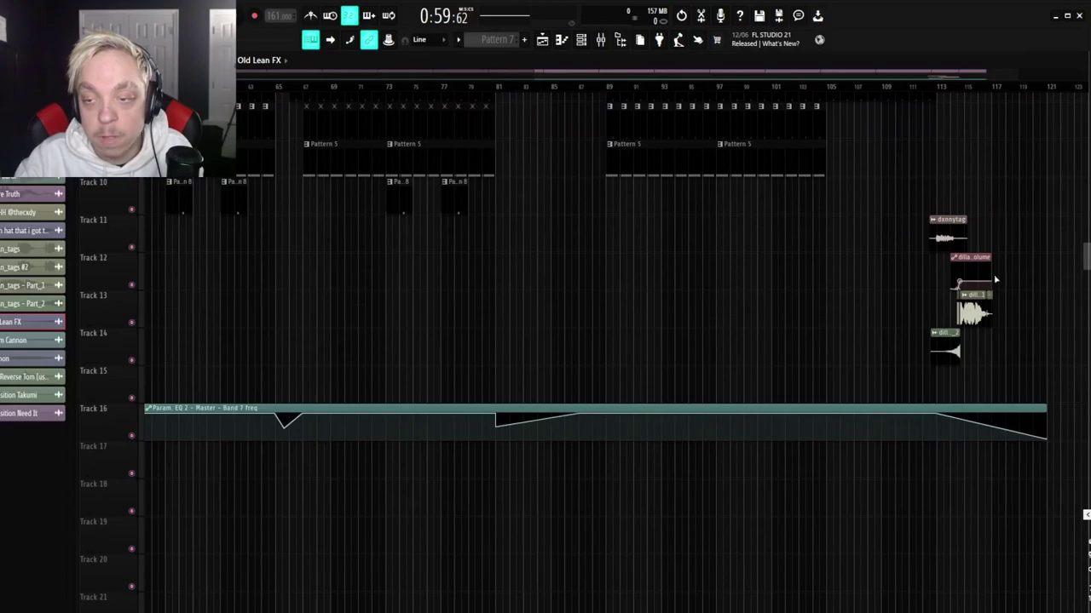
{"action": "scroll", "coordinate": [591, 418], "scroll_direction": "right", "scroll_amount": 5}
{"action": "scroll", "coordinate": [486, 449], "scroll_direction": "up", "scroll_amount": 3}
{"action": "scroll", "coordinate": [609, 180], "scroll_direction": "up", "scroll_amount": 2}
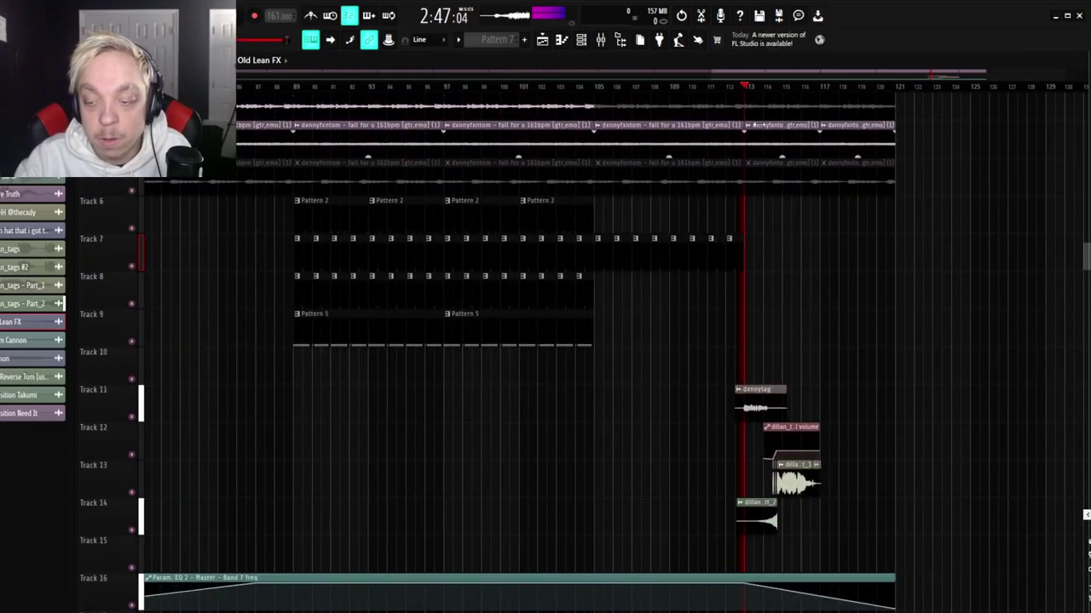
{"action": "scroll", "coordinate": [798, 180], "scroll_direction": "up", "scroll_amount": 2}
{"action": "scroll", "coordinate": [804, 184], "scroll_direction": "down", "scroll_amount": 2}
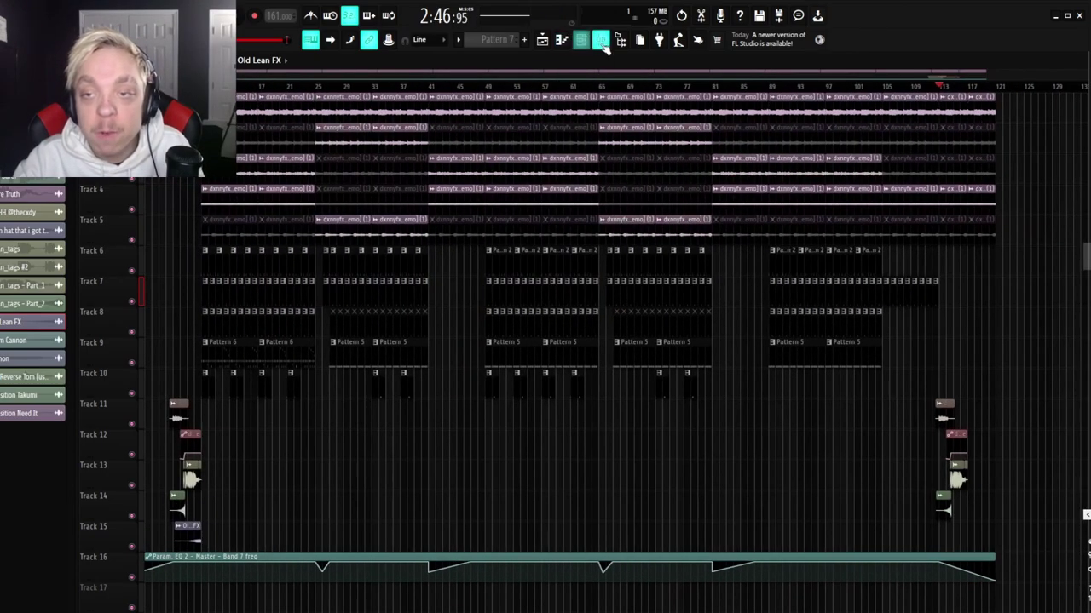
- Inspect the Master channel's effects in the Mixer, then close it
{"action": "left_click", "coordinate": [602, 42]}
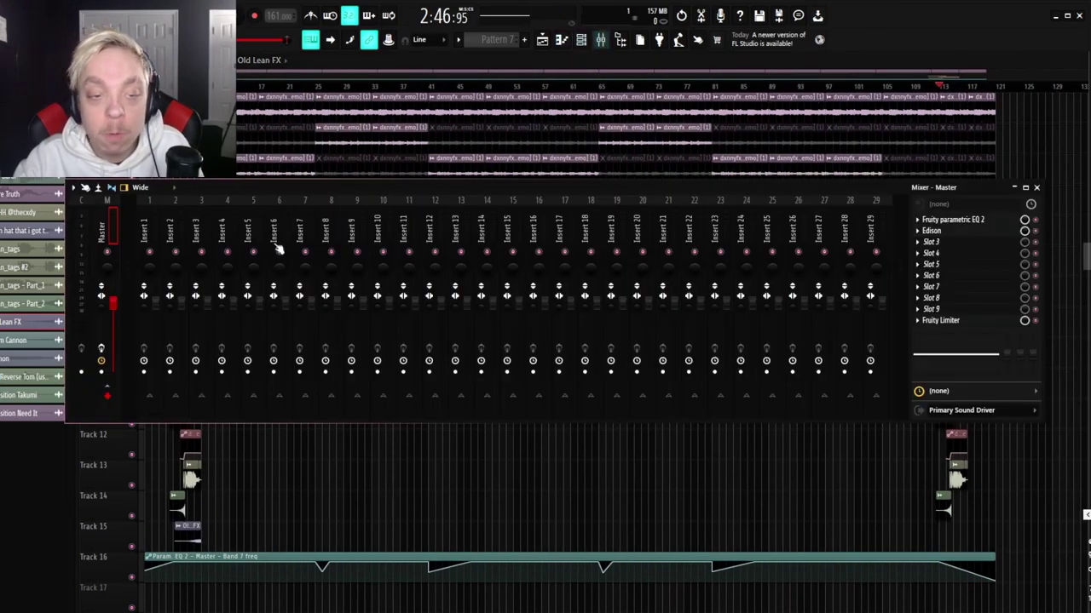
{"action": "left_click", "coordinate": [107, 232]}
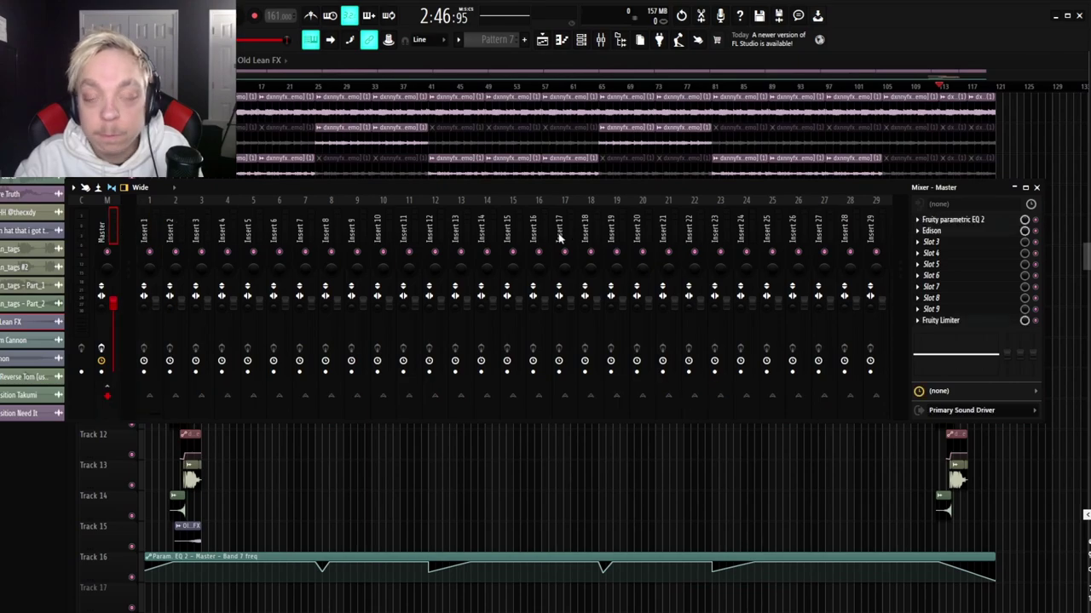
{"action": "left_click", "coordinate": [1037, 188]}
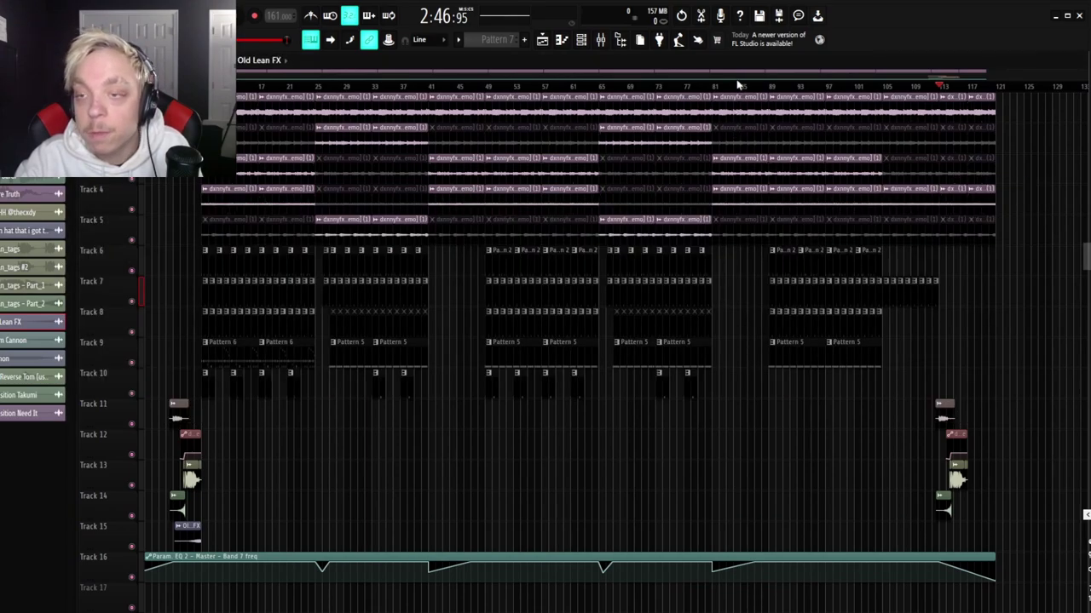
- Play the full arrangement from bar 1, then stop it back at the start
{"action": "key", "text": "space"}
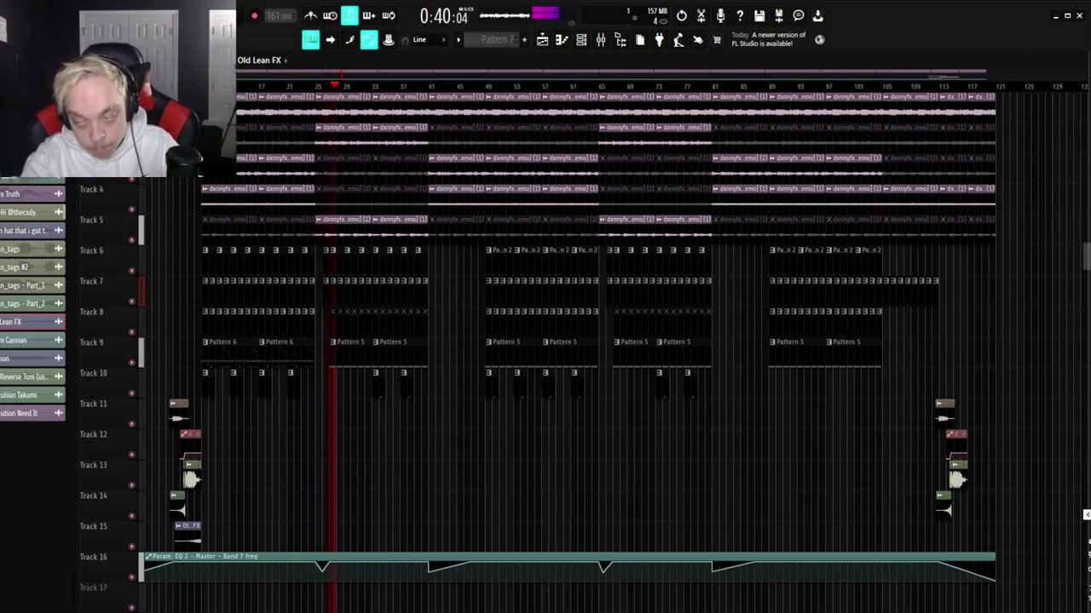
{"action": "key", "text": "space"}
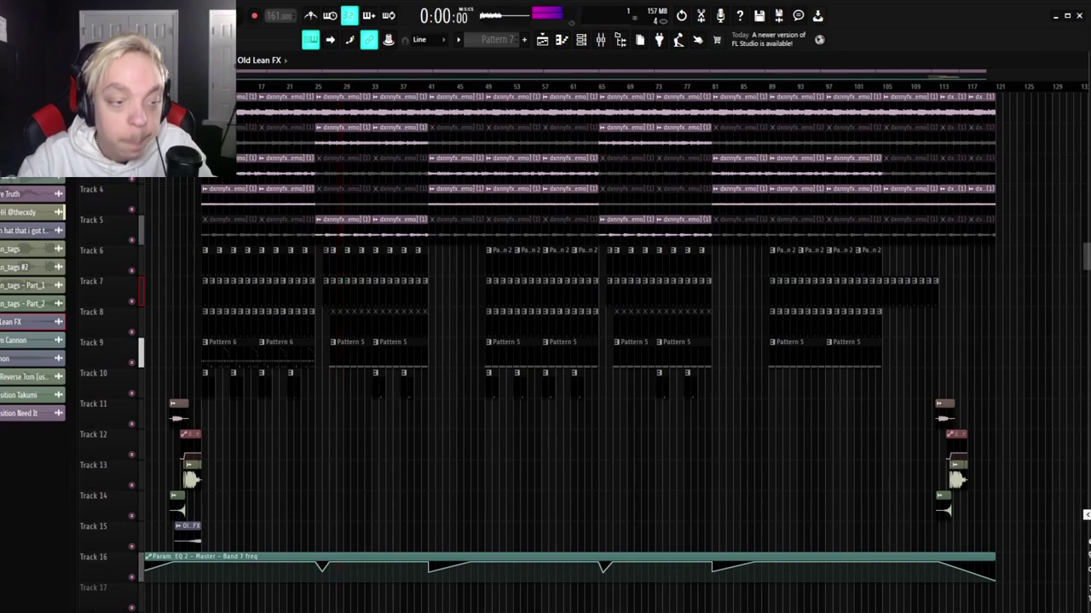